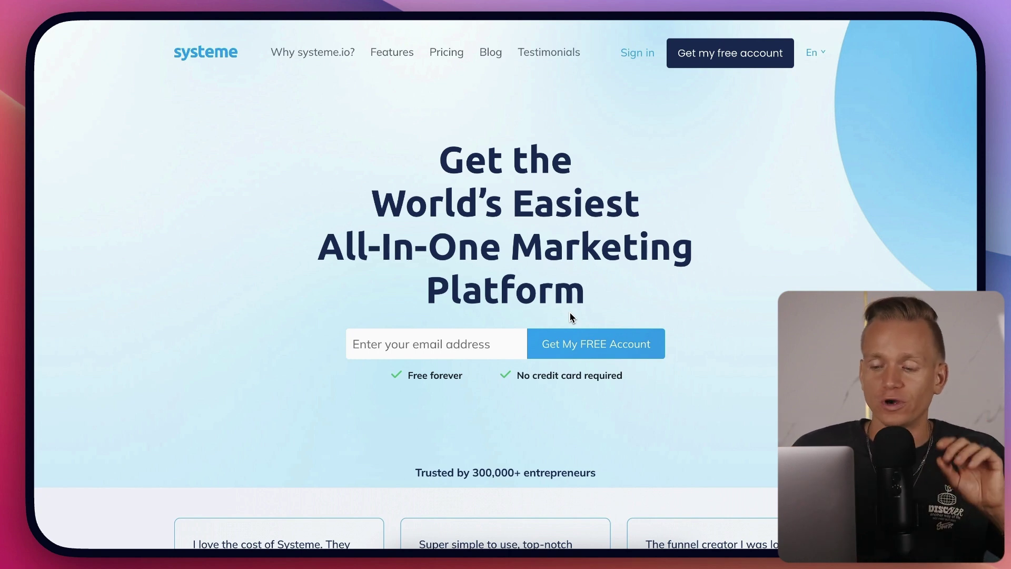
scroll(570, 317, down, 2)
scroll(570, 316, down, 5)
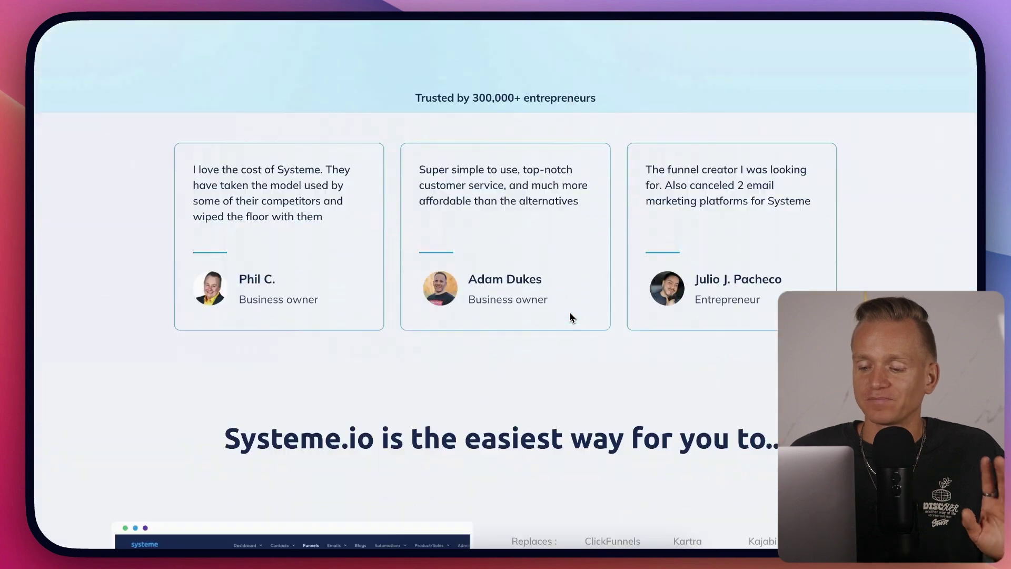
scroll(570, 316, down, 5)
scroll(571, 317, down, 1)
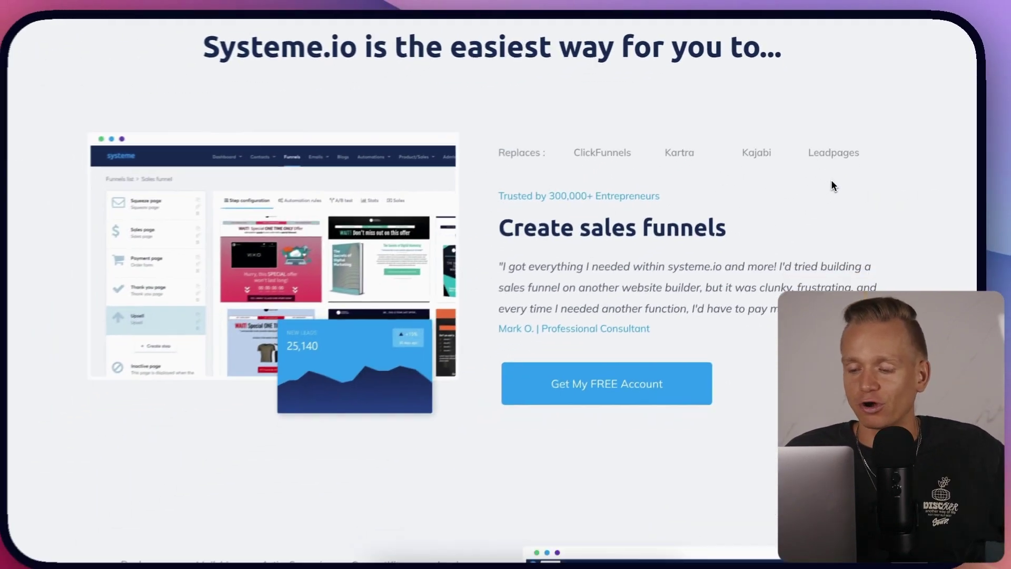
scroll(835, 187, down, 4)
scroll(838, 184, down, 1)
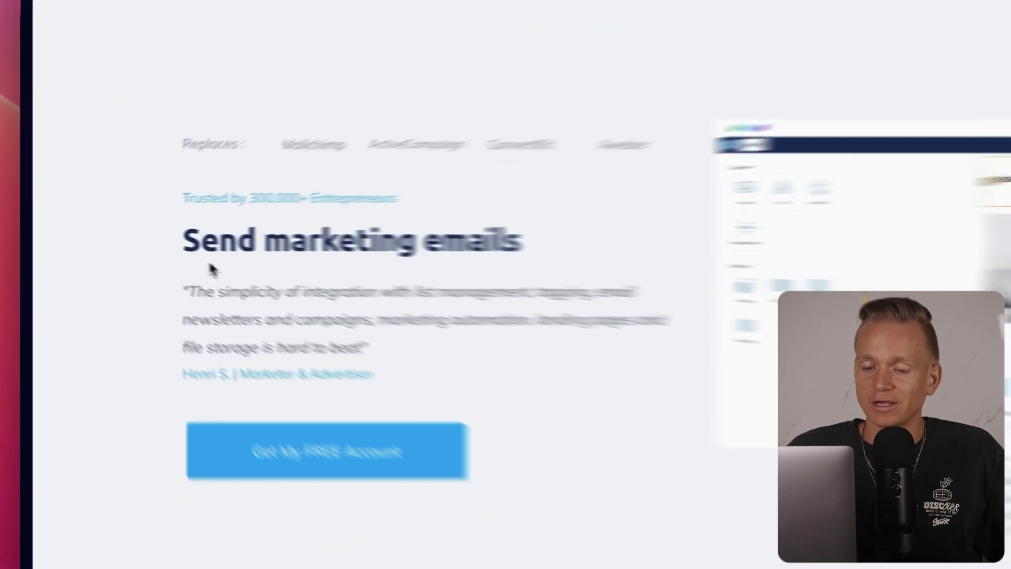
- Highlight the 'Send marketing emails' heading on the homepage, then clear the highlight
drag(392, 239, 161, 254)
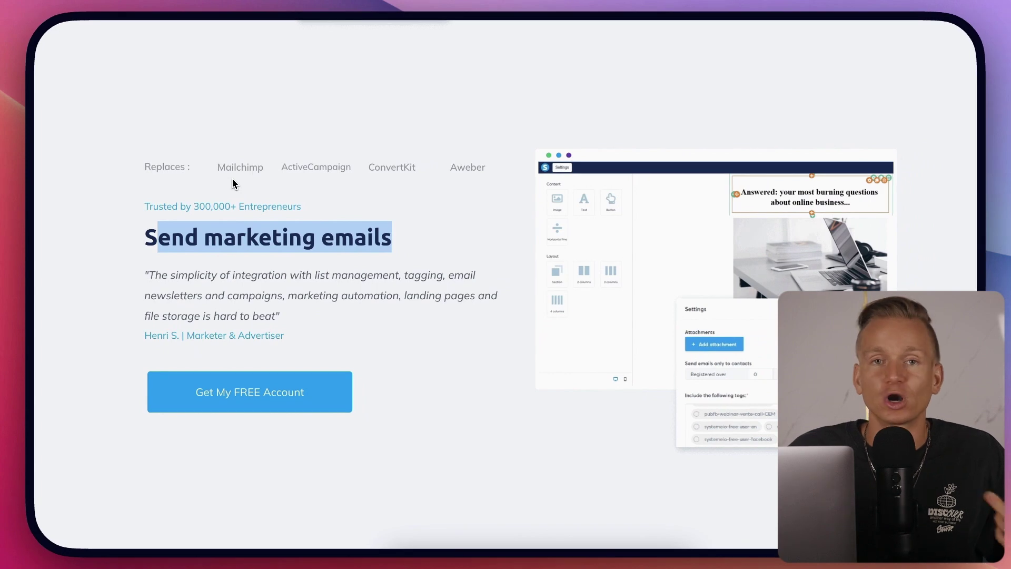
click(332, 182)
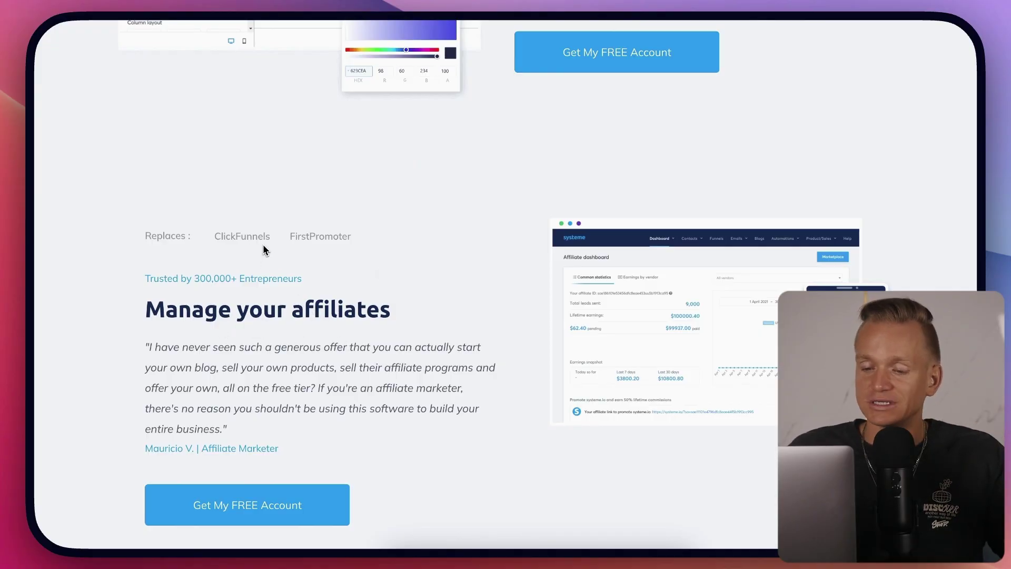
scroll(326, 253, down, 3)
scroll(395, 269, down, 3)
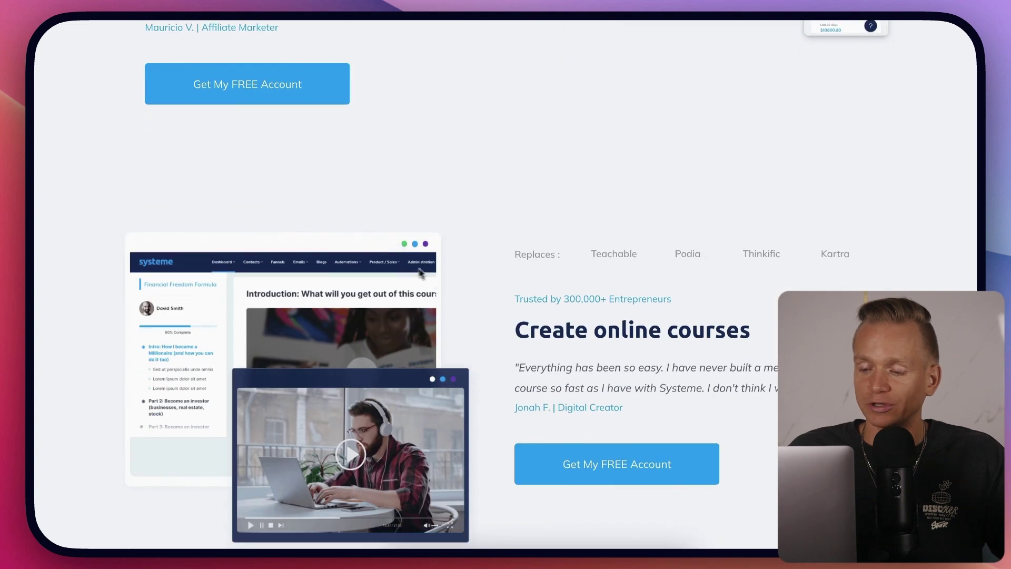
scroll(440, 273, down, 2)
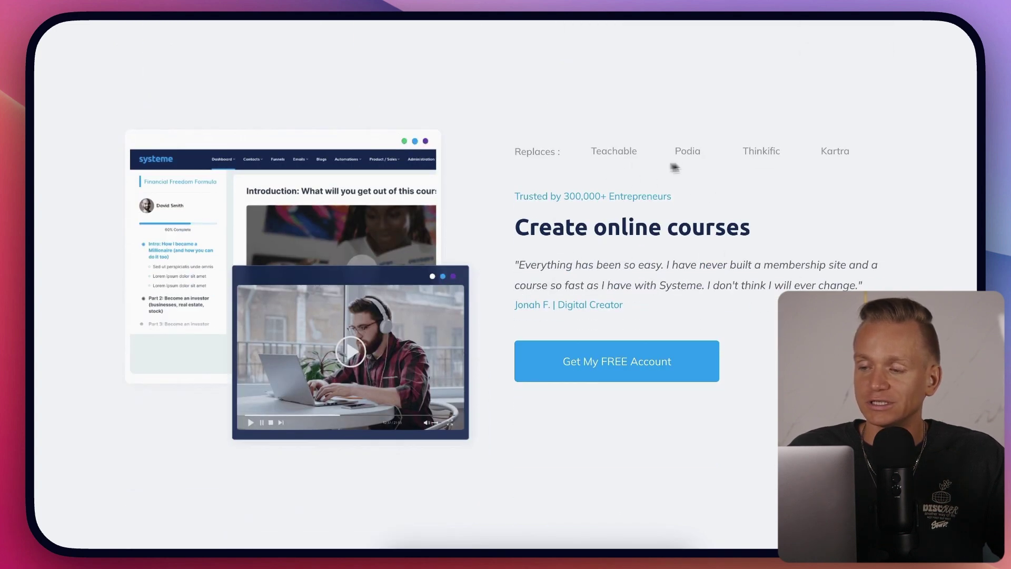
scroll(748, 187, down, 3)
scroll(748, 194, down, 1)
scroll(368, 253, down, 1)
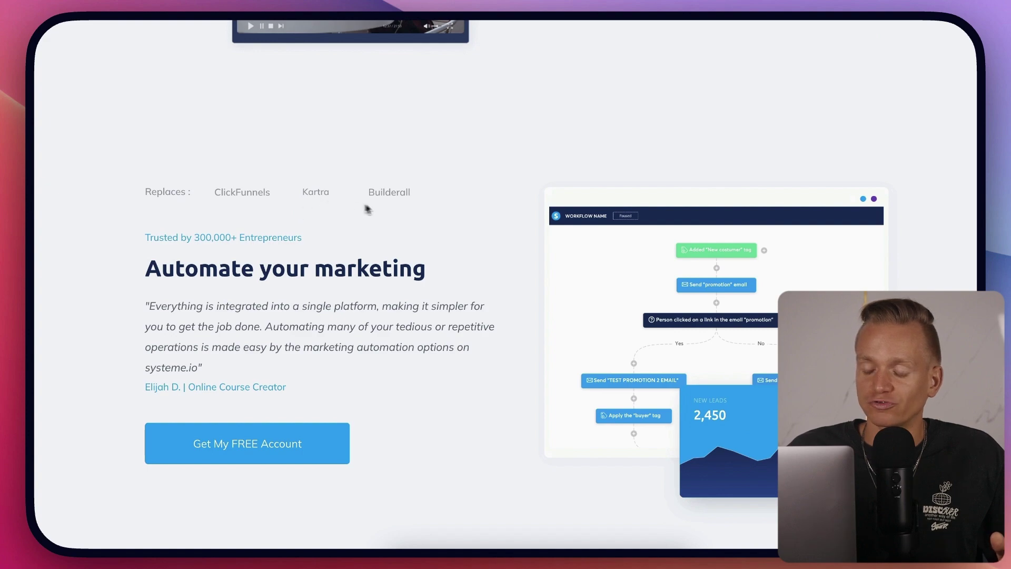
scroll(375, 211, down, 2)
scroll(391, 213, down, 2)
scroll(391, 215, down, 1)
scroll(393, 226, down, 2)
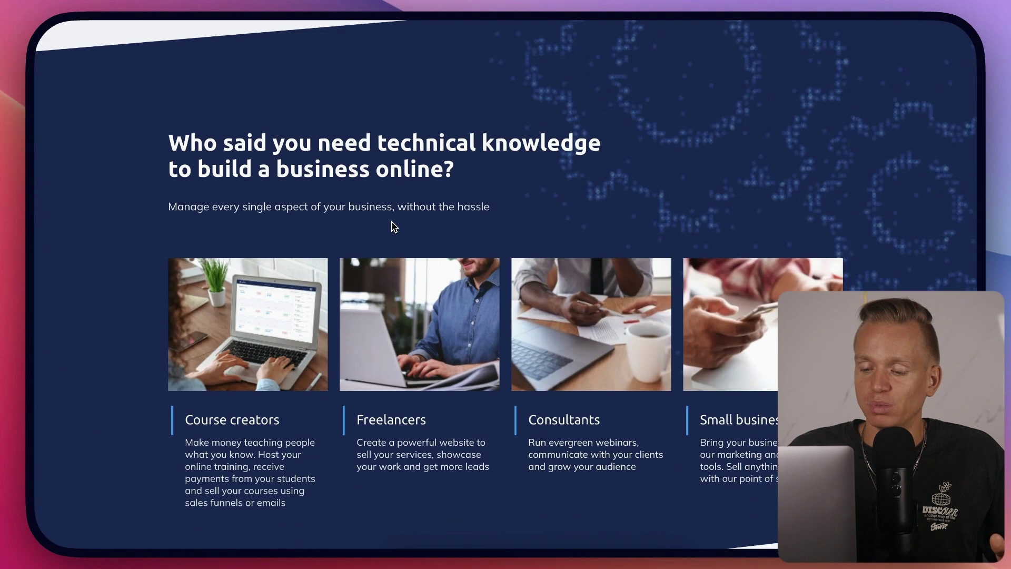
scroll(390, 227, down, 4)
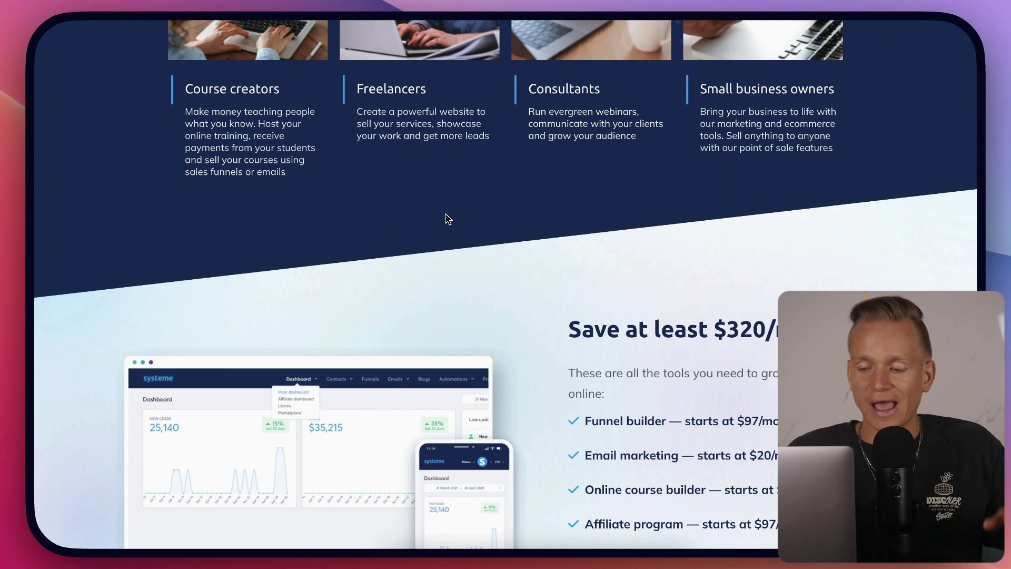
scroll(446, 219, down, 1)
scroll(450, 222, down, 2)
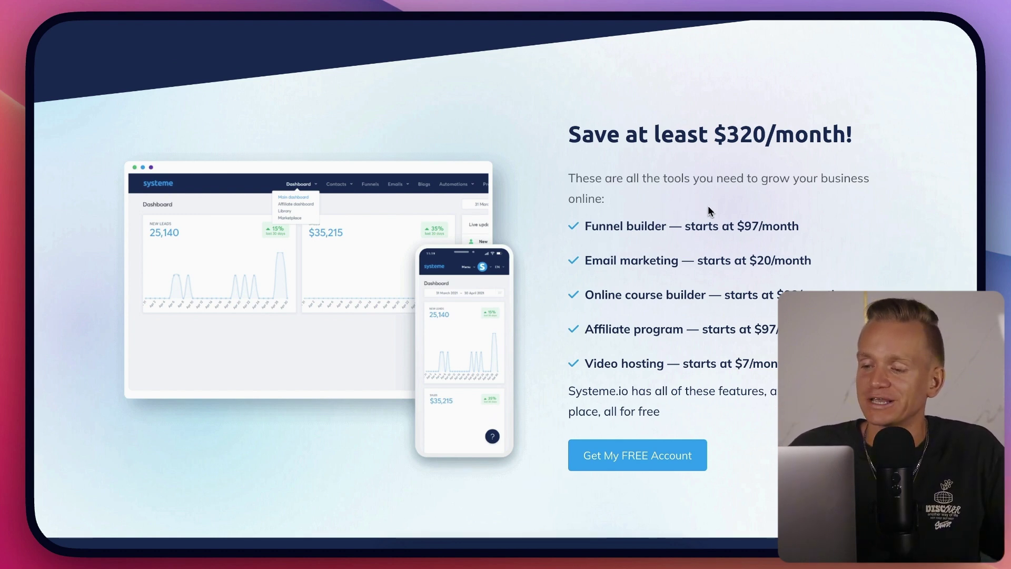
scroll(702, 207, down, 1)
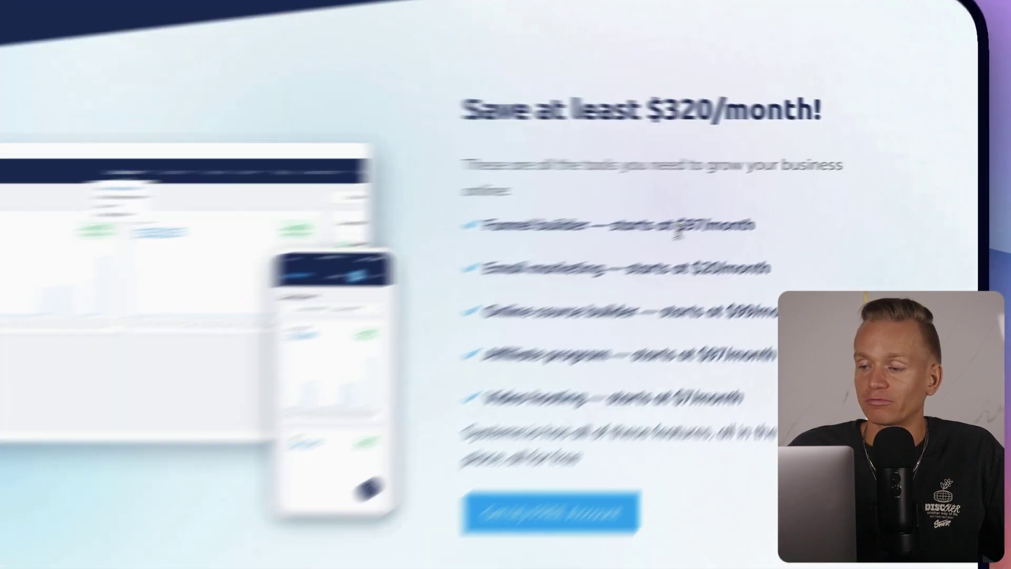
- Highlight the Funnel builder ($97/month), Email marketing and Online course builder prices
drag(737, 208, 800, 209)
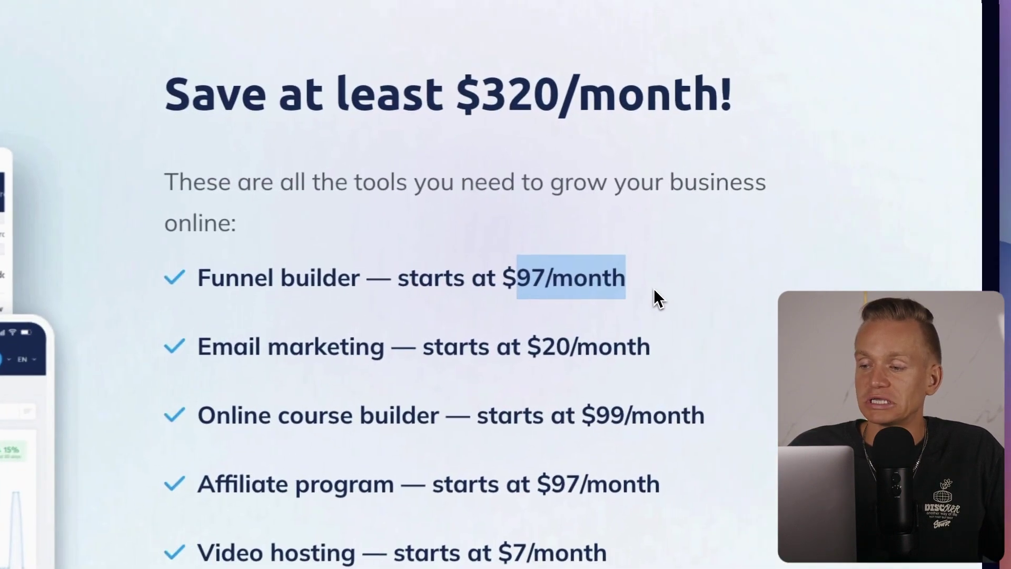
click(622, 301)
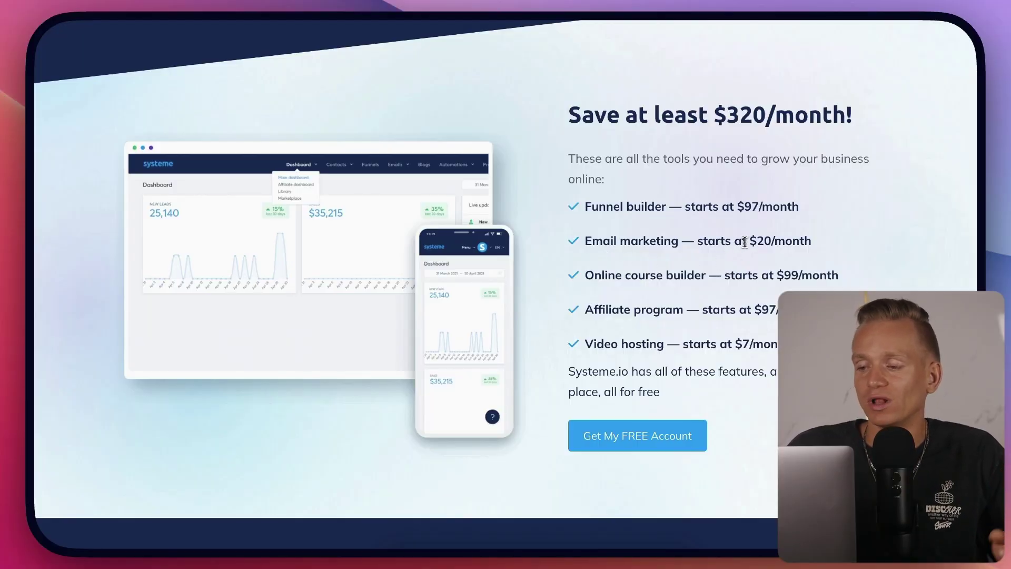
drag(757, 241, 811, 242)
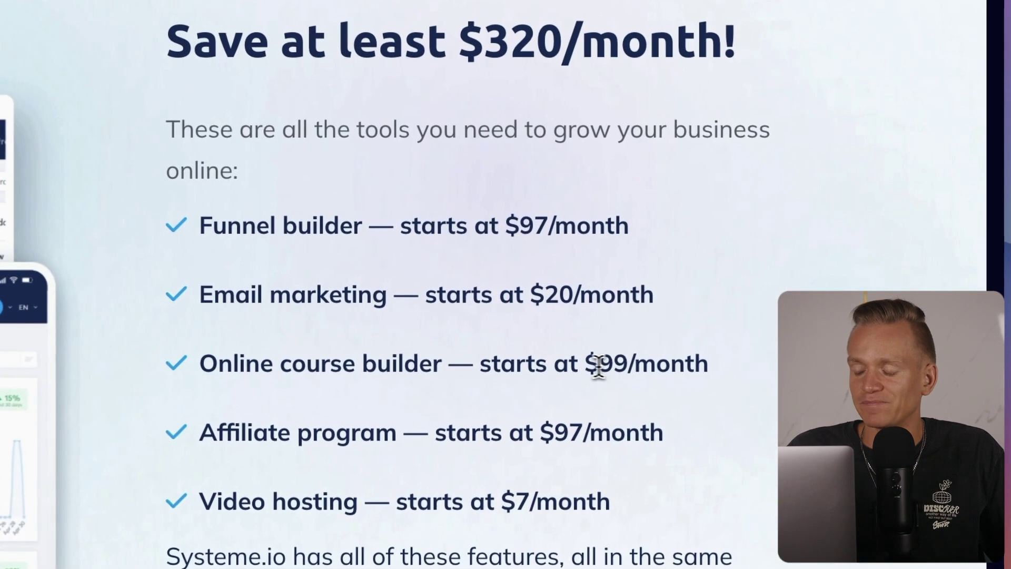
drag(587, 363, 704, 360)
click(717, 367)
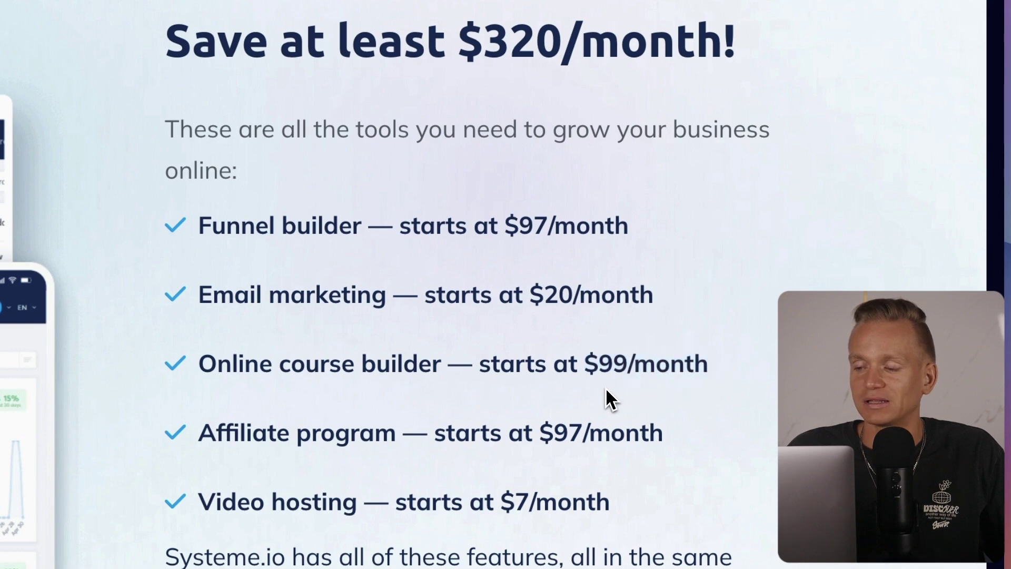
scroll(663, 393, down, 3)
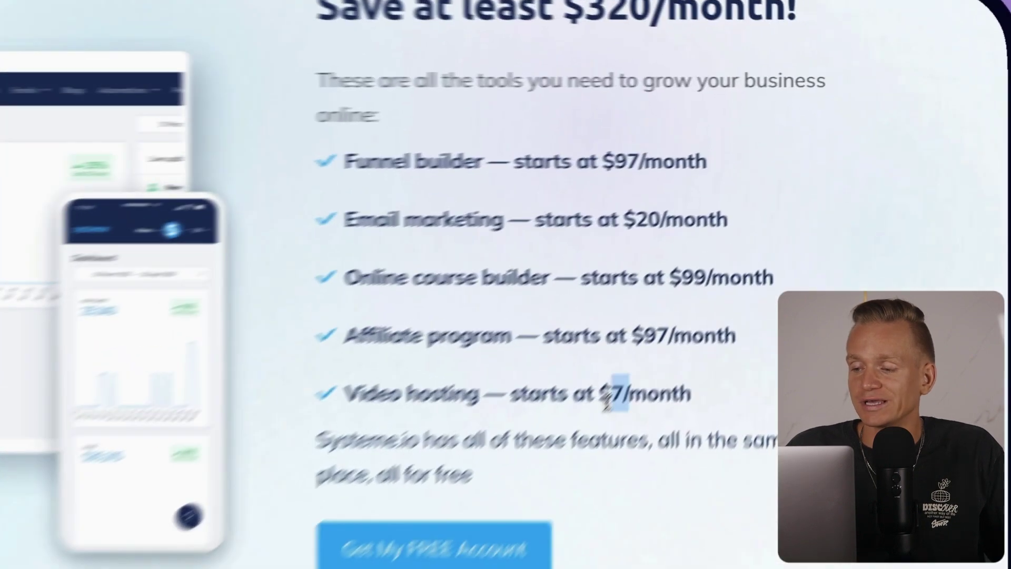
- Highlight the Video hosting price, $320/month savings figure, Affiliate program and Funnel builder lines
drag(736, 263, 779, 263)
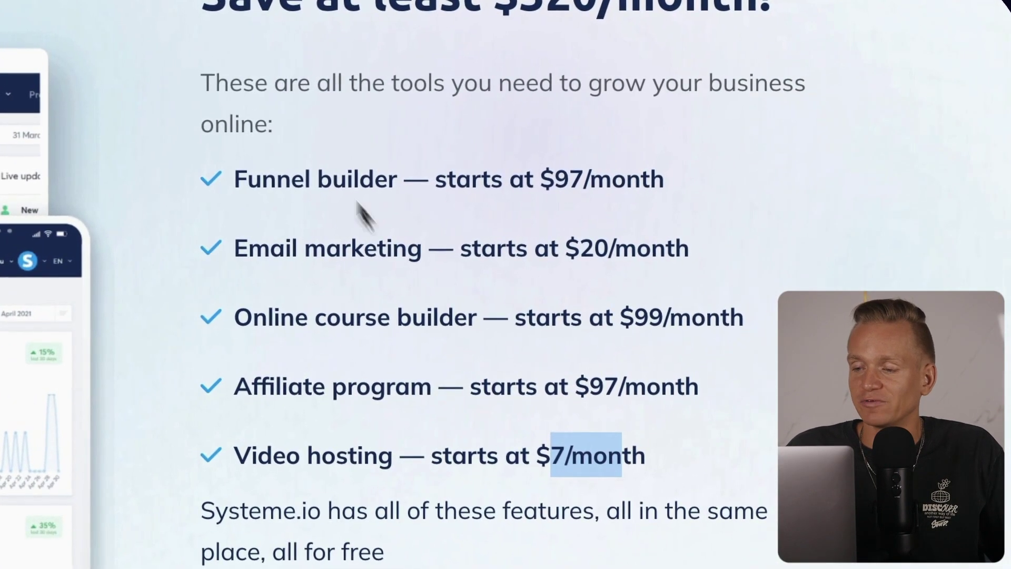
scroll(433, 419, up, 3)
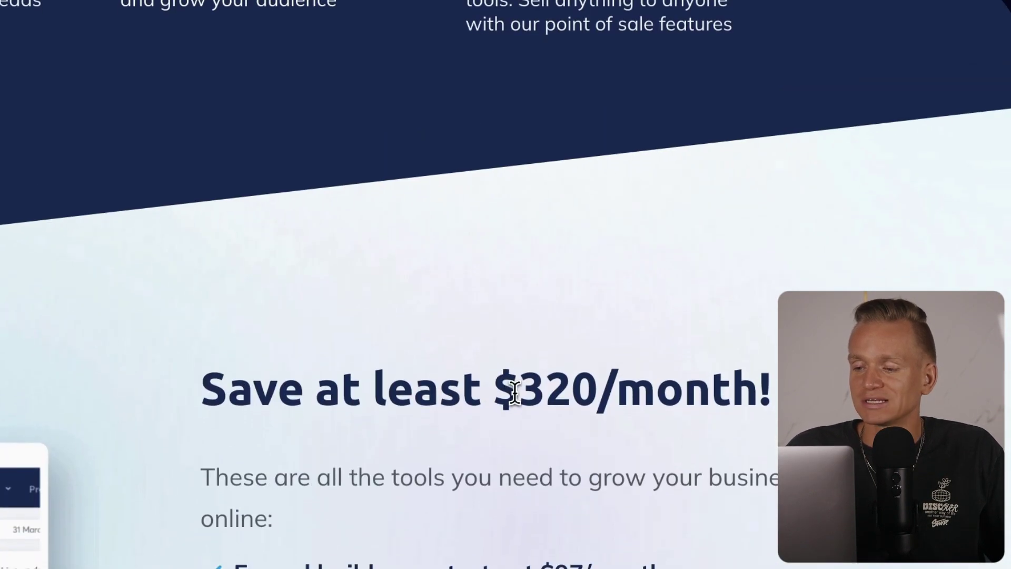
drag(514, 399, 773, 395)
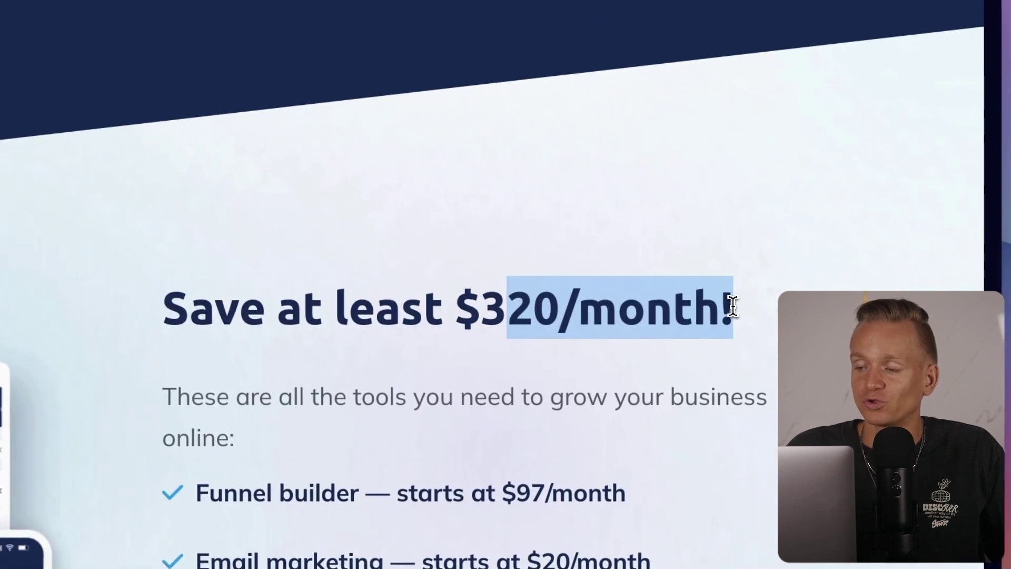
click(735, 303)
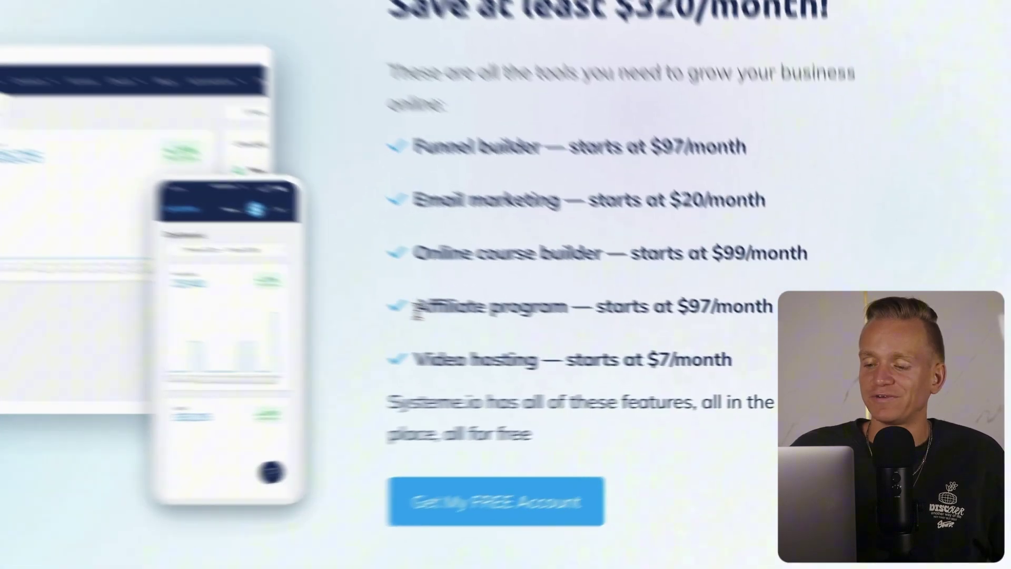
drag(585, 338, 817, 337)
drag(430, 178, 568, 186)
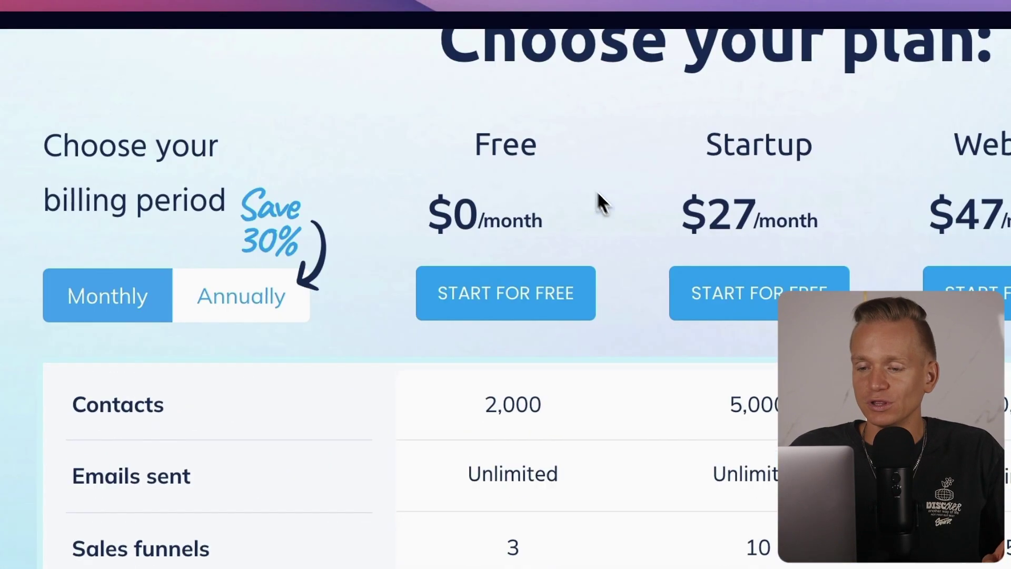
scroll(601, 202, up, 3)
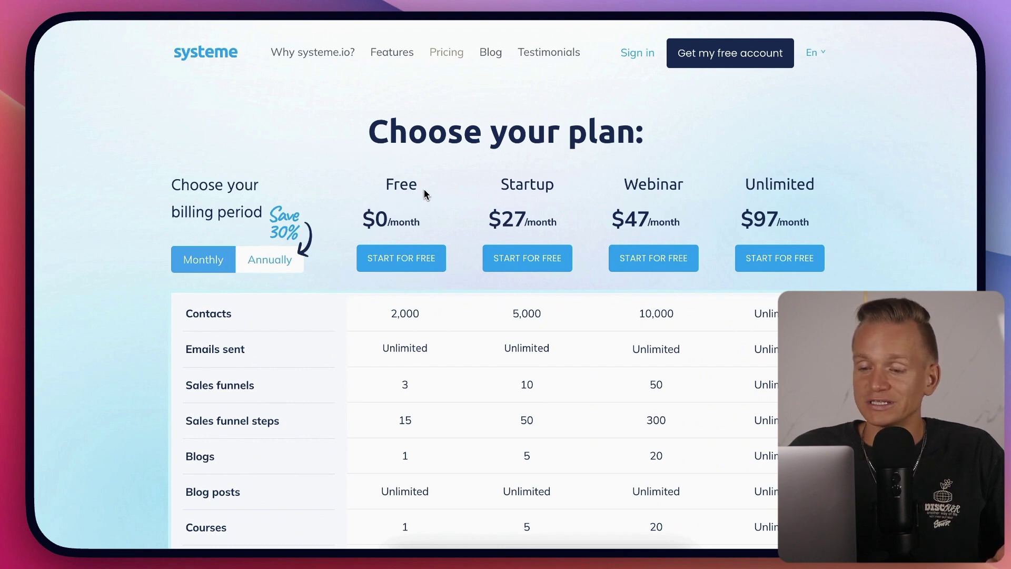
- Highlight the Free plan name in the pricing table, then clear the highlight
drag(399, 186, 418, 188)
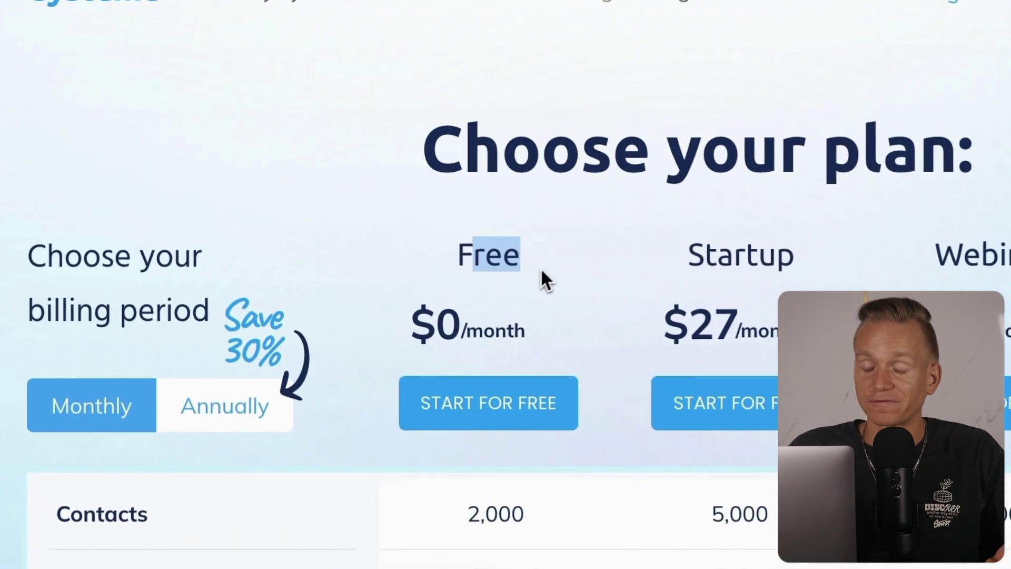
click(463, 327)
scroll(464, 329, down, 1)
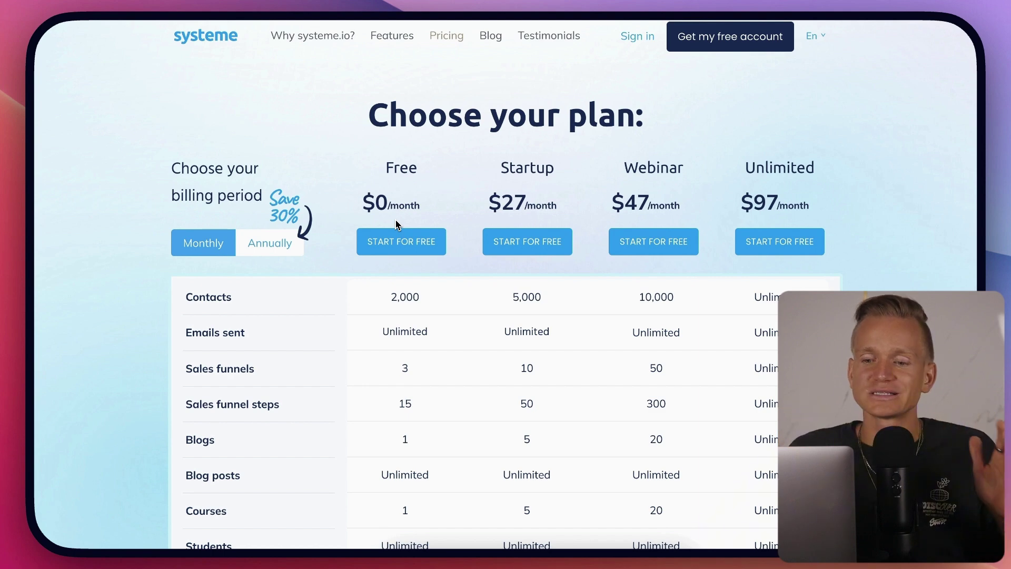
scroll(430, 228, down, 2)
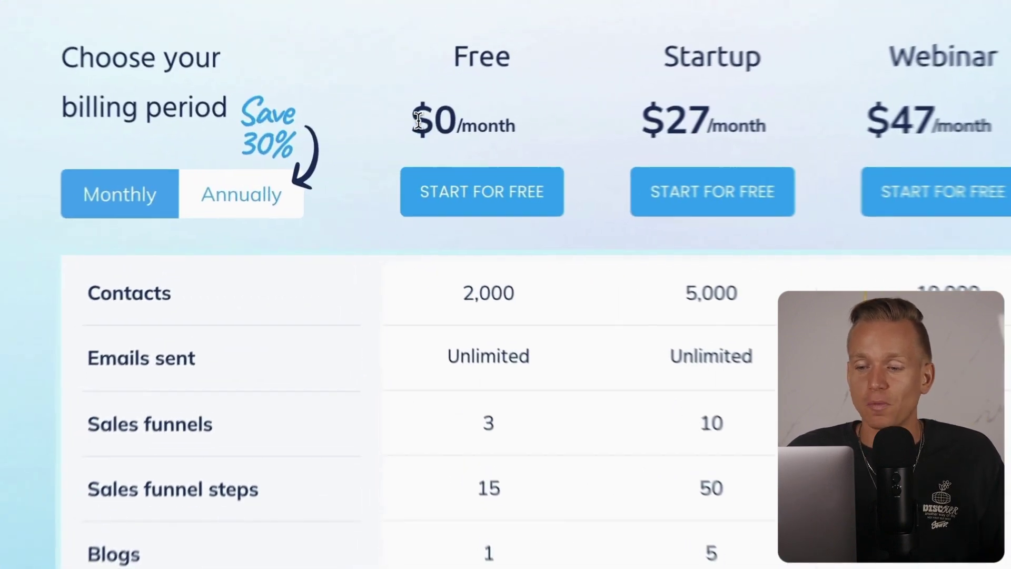
drag(361, 140, 430, 148)
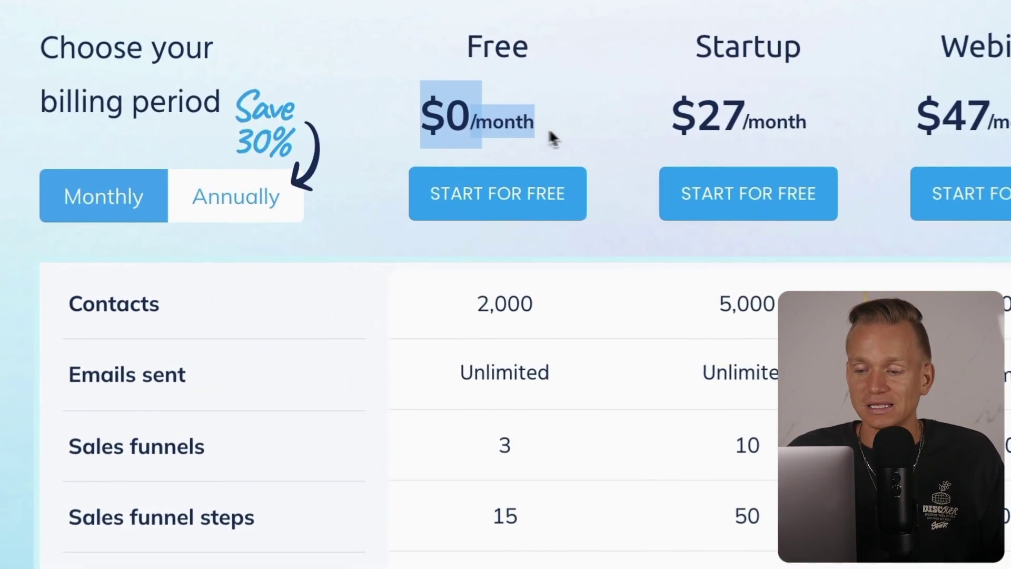
click(499, 150)
scroll(508, 170, down, 1)
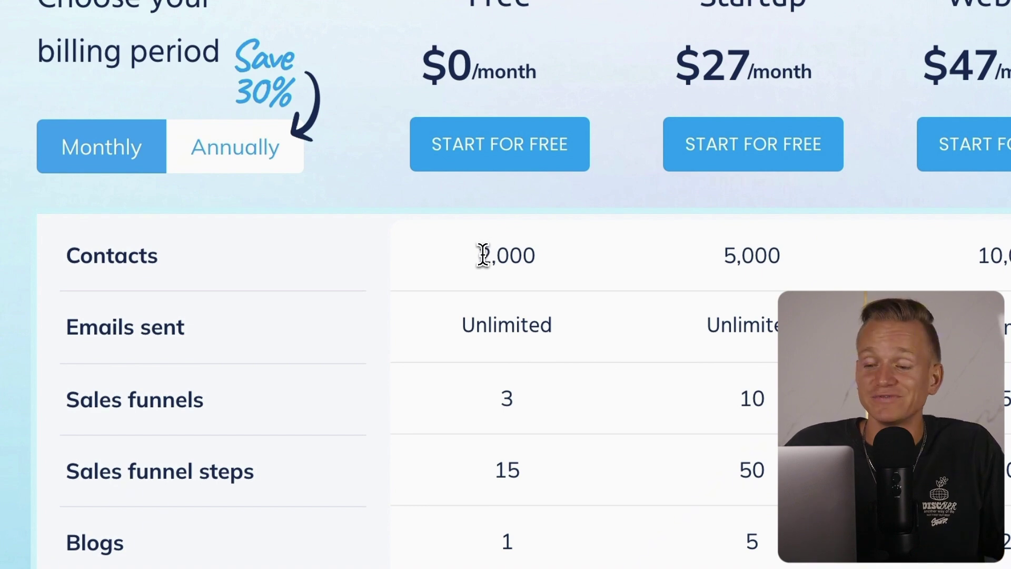
drag(480, 258, 545, 273)
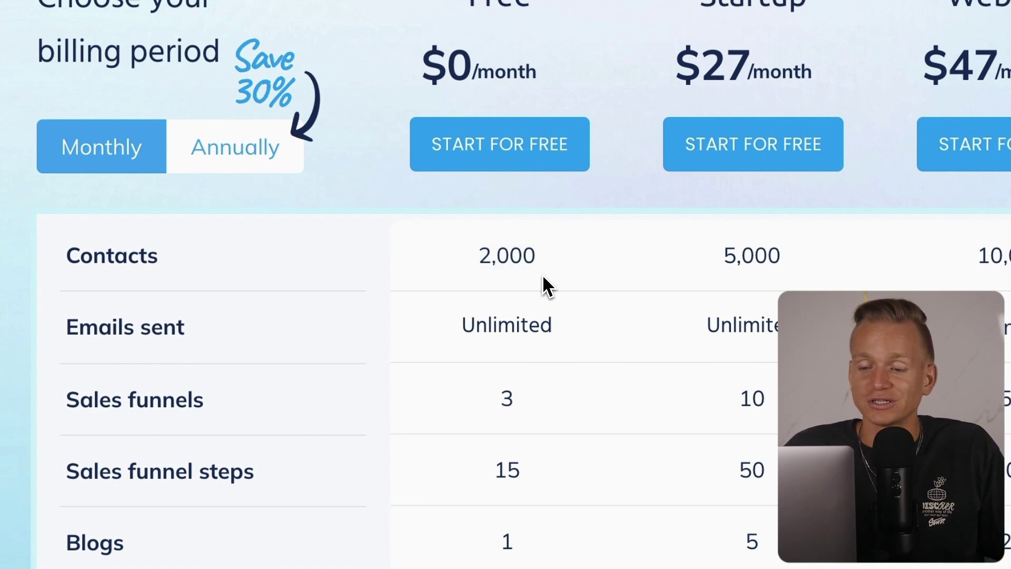
scroll(543, 286, down, 1)
scroll(540, 365, down, 1)
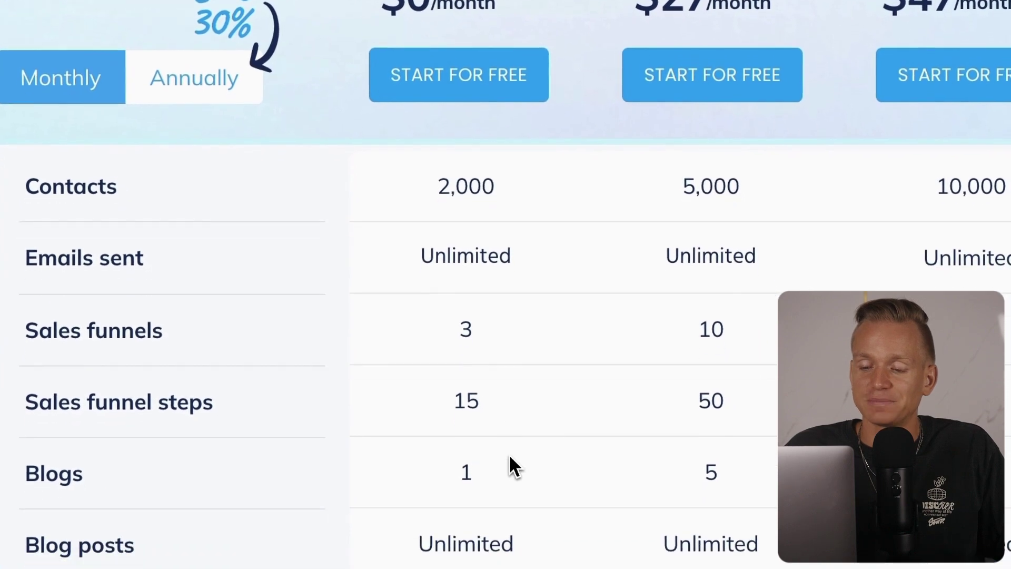
scroll(510, 467, down, 2)
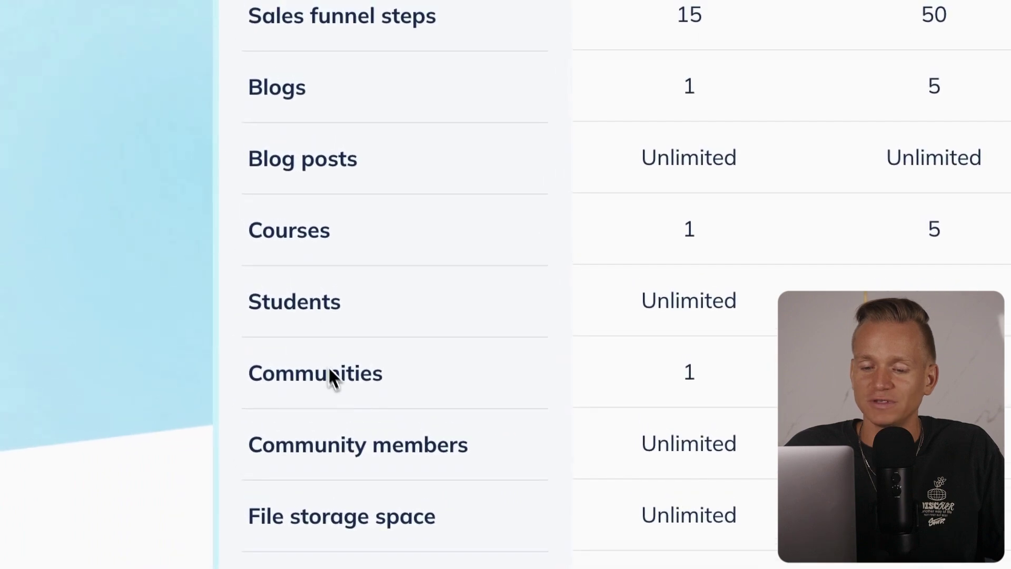
scroll(344, 440, down, 2)
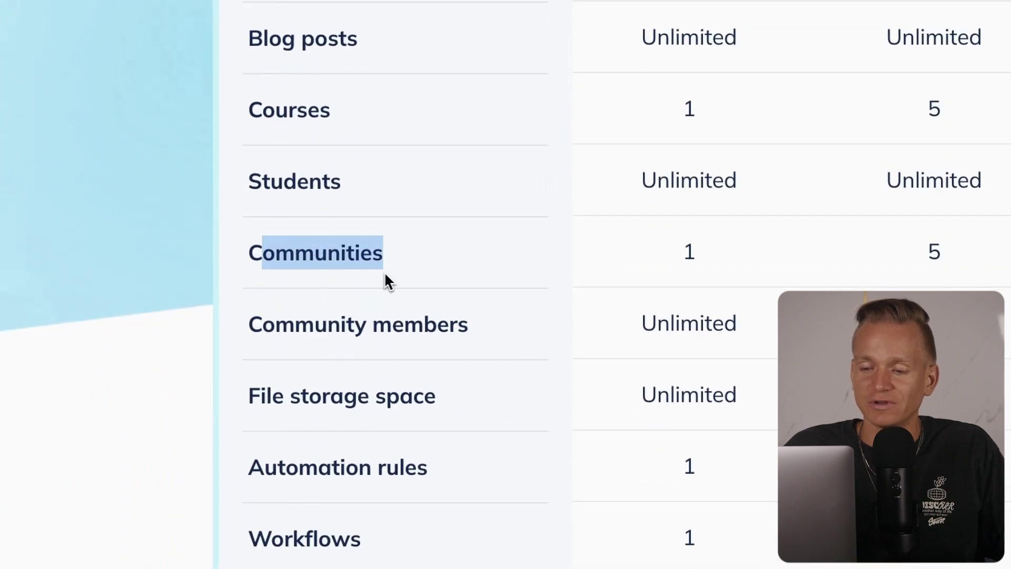
scroll(739, 278, down, 3)
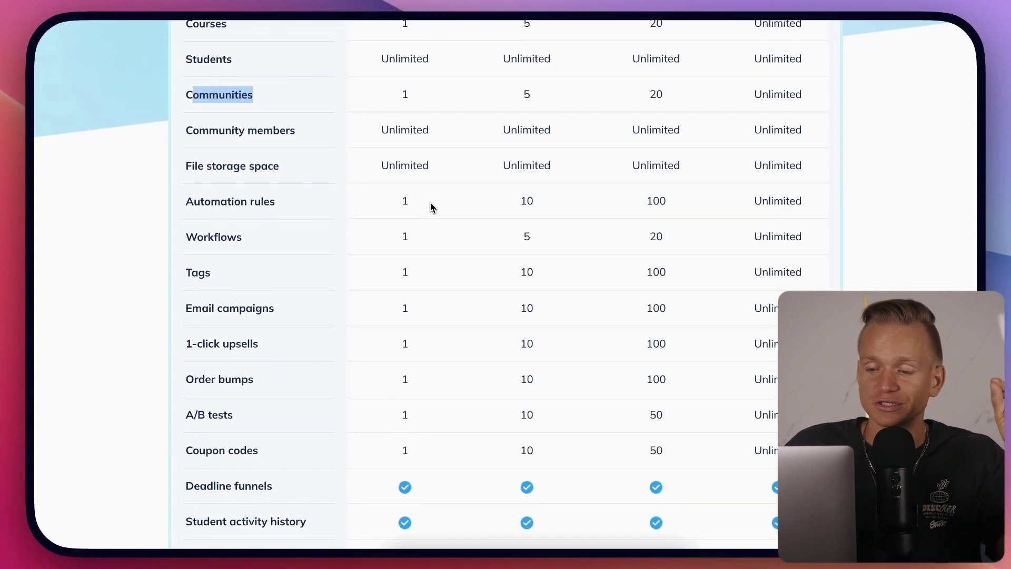
double_click(403, 203)
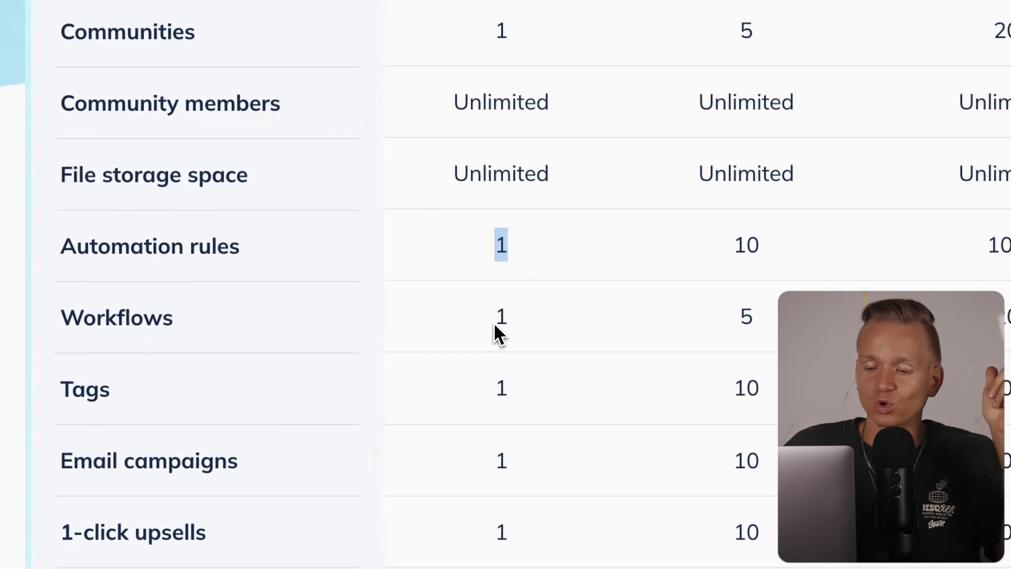
click(514, 324)
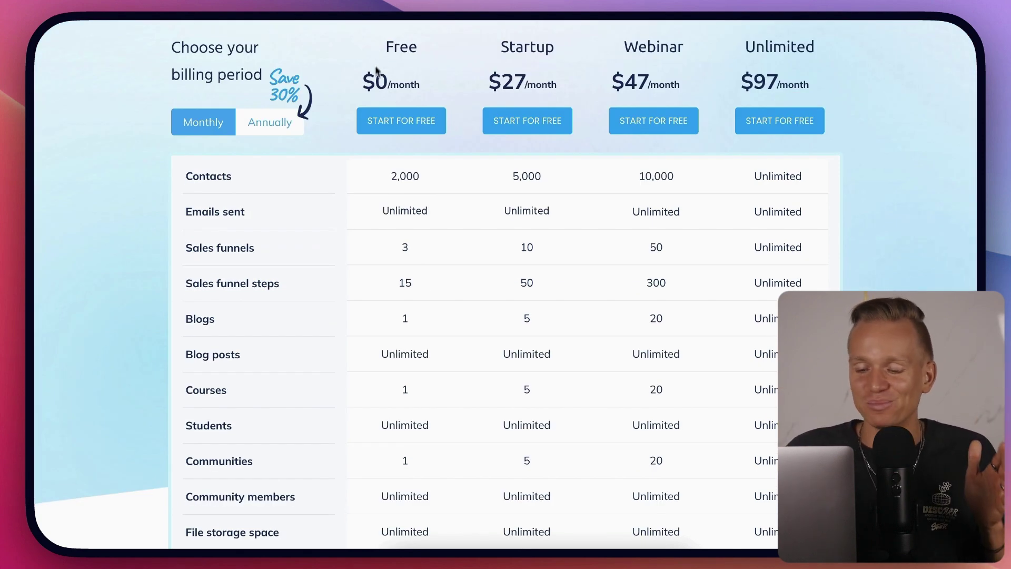
scroll(408, 198, down, 5)
scroll(414, 227, down, 1)
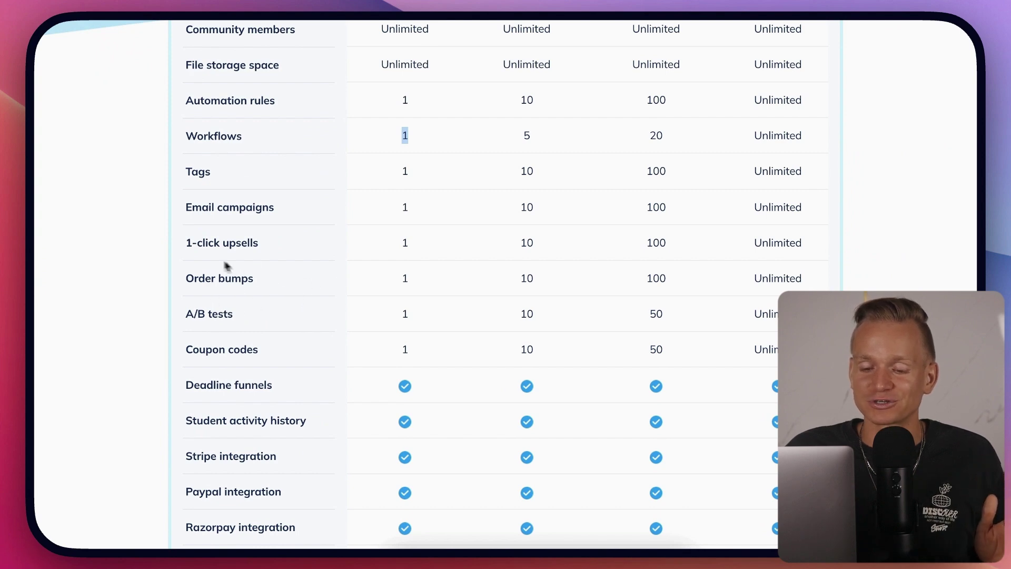
drag(282, 151, 413, 163)
drag(305, 219, 459, 243)
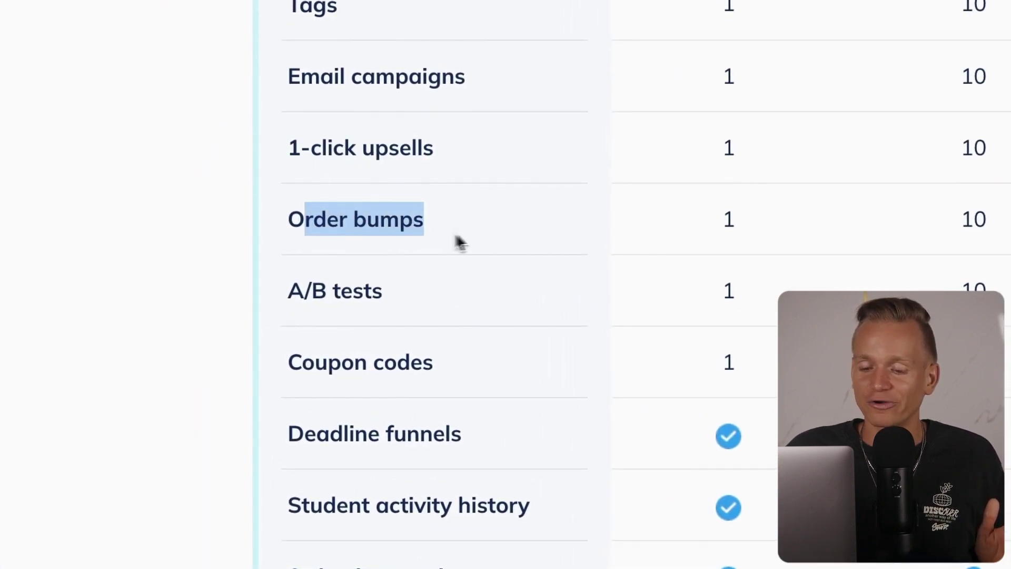
drag(309, 291, 435, 316)
click(301, 389)
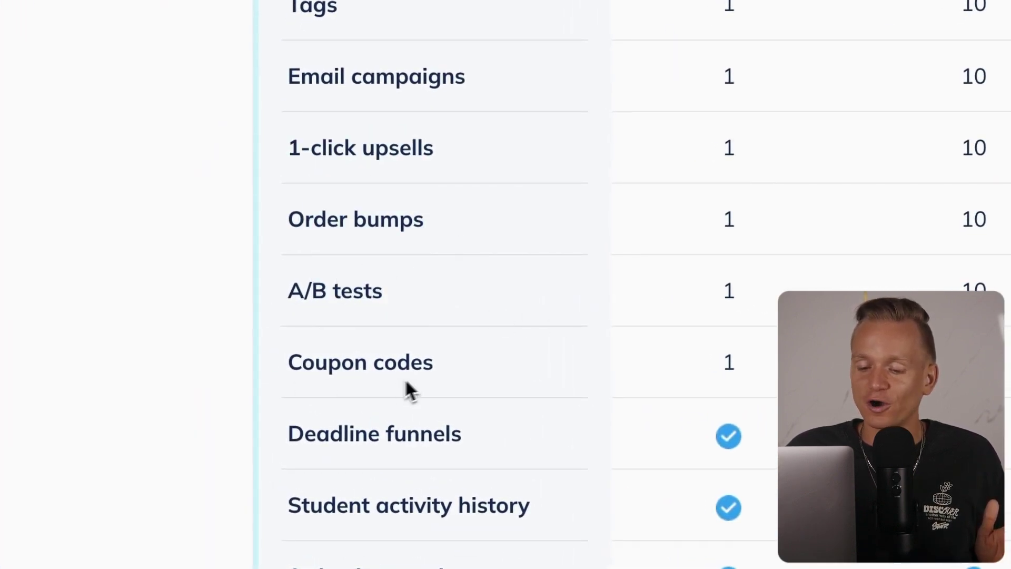
scroll(419, 381, down, 3)
scroll(524, 373, down, 1)
scroll(537, 411, down, 3)
scroll(543, 411, down, 2)
scroll(542, 411, down, 3)
scroll(545, 415, down, 5)
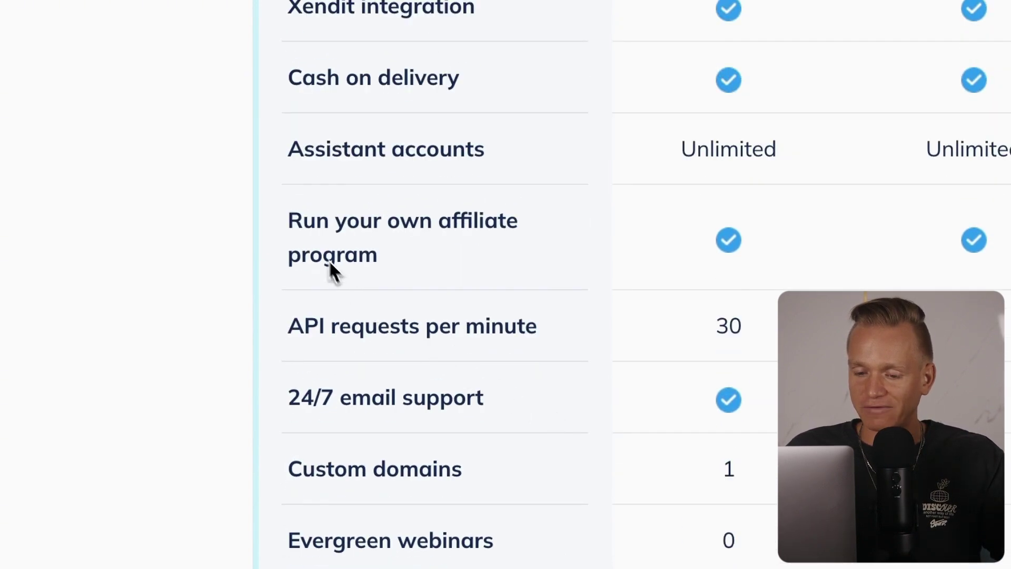
mouse_move(294, 222)
mouse_down()
mouse_move(377, 244)
mouse_move(446, 247)
mouse_up()
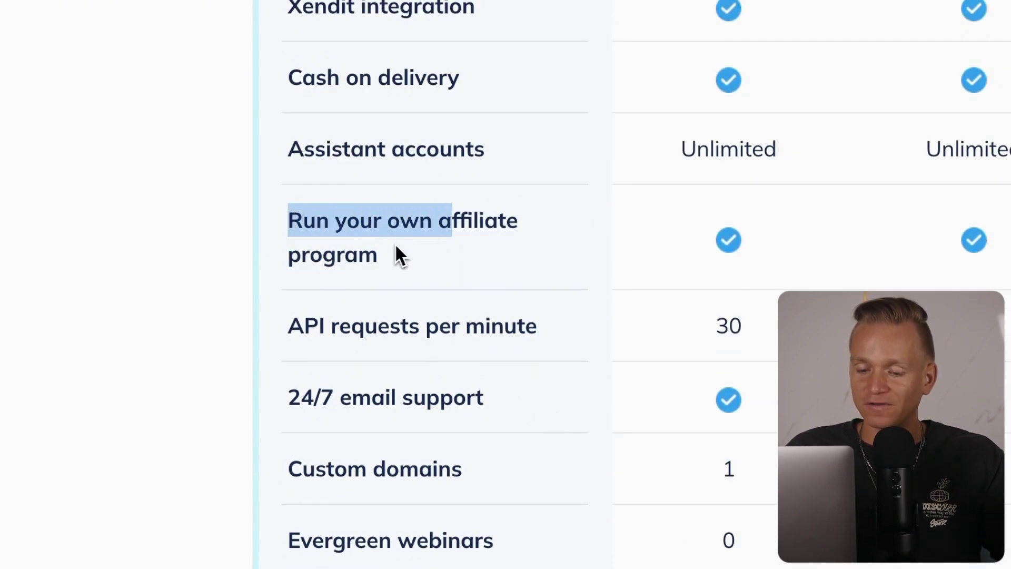
click(377, 277)
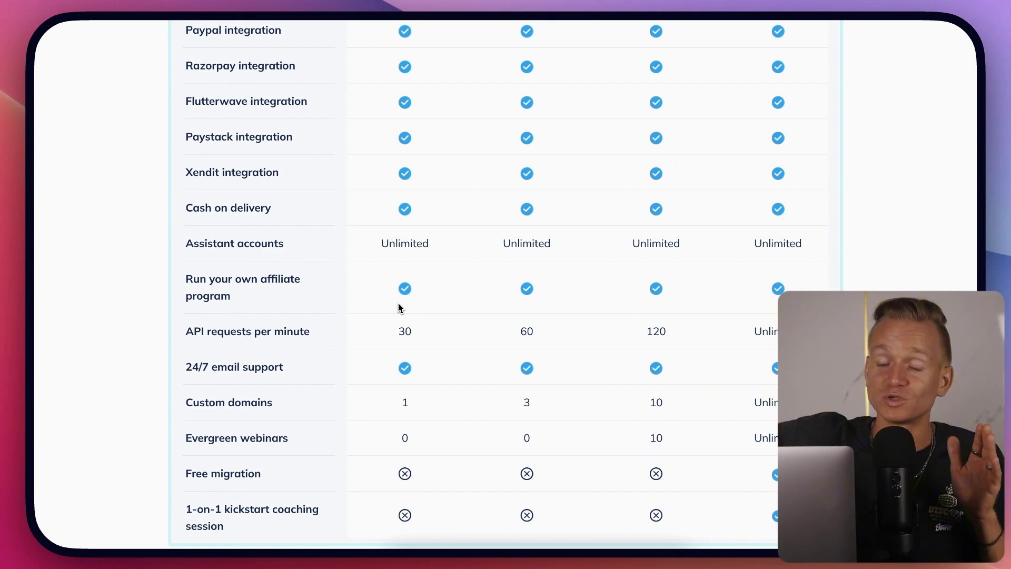
scroll(399, 307, down, 1)
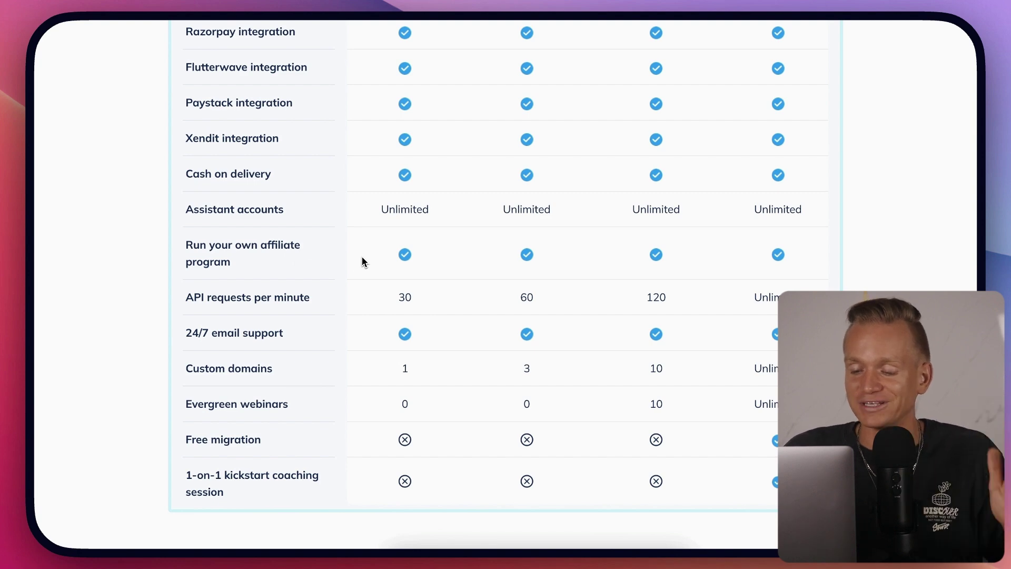
scroll(408, 338, up, 10)
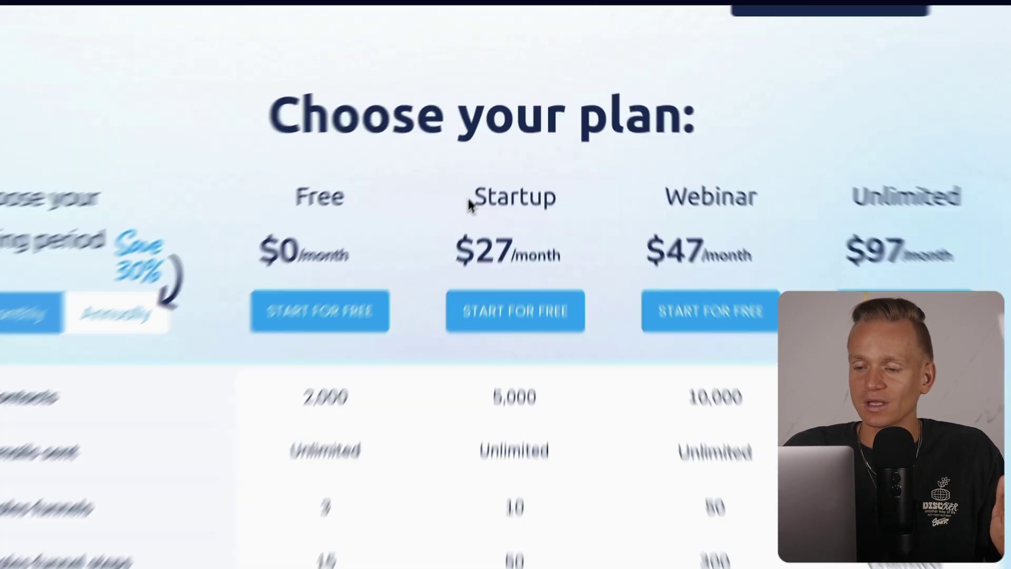
drag(500, 163, 557, 202)
click(569, 310)
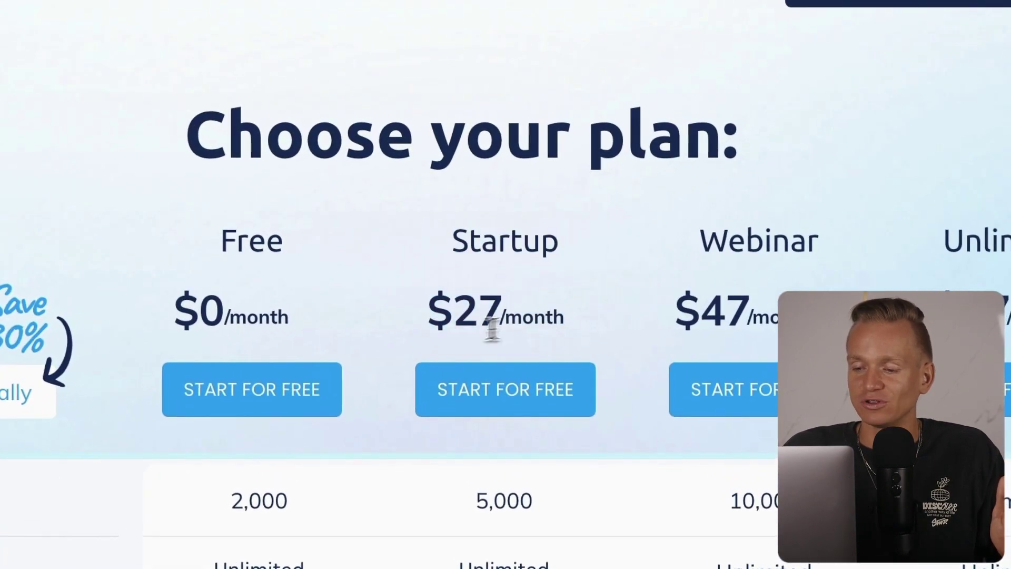
double_click(492, 324)
click(527, 355)
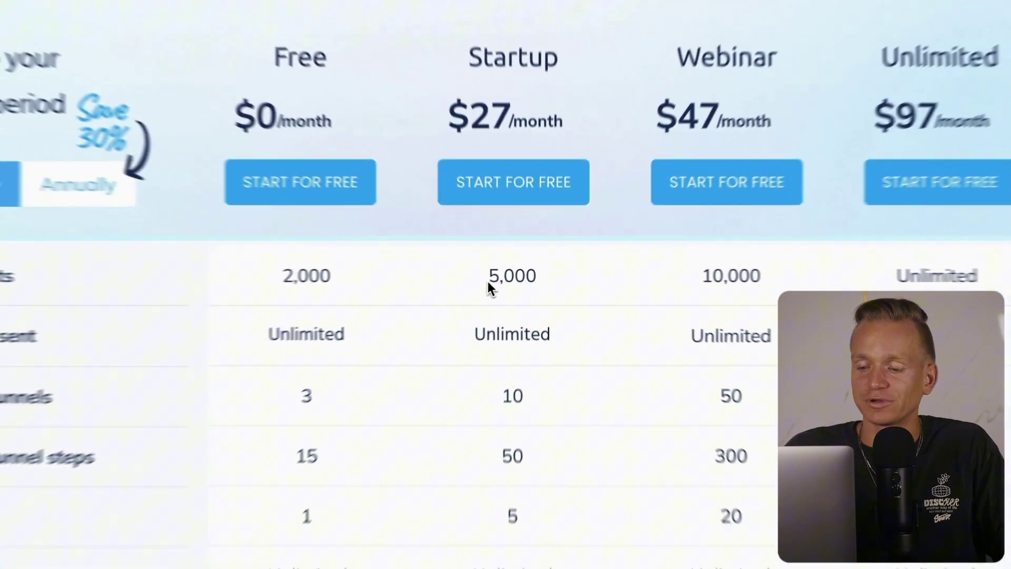
drag(517, 279, 537, 278)
drag(477, 290, 519, 290)
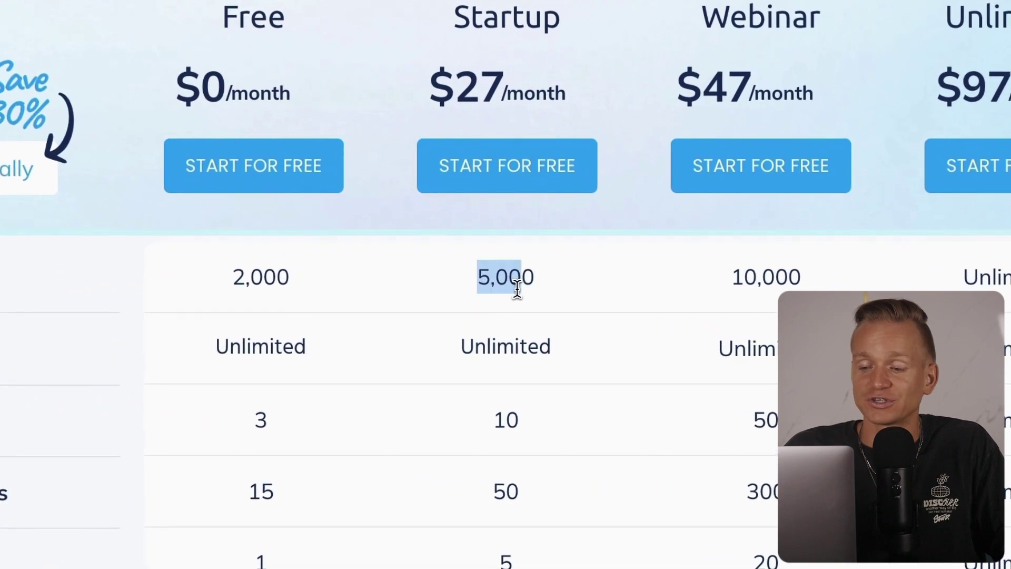
click(538, 301)
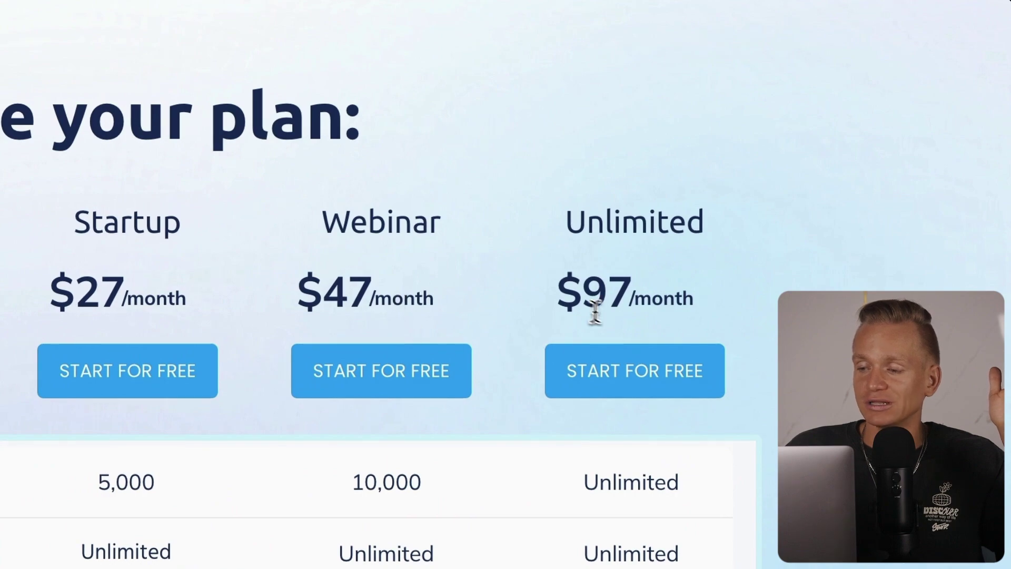
drag(594, 313, 709, 316)
click(708, 313)
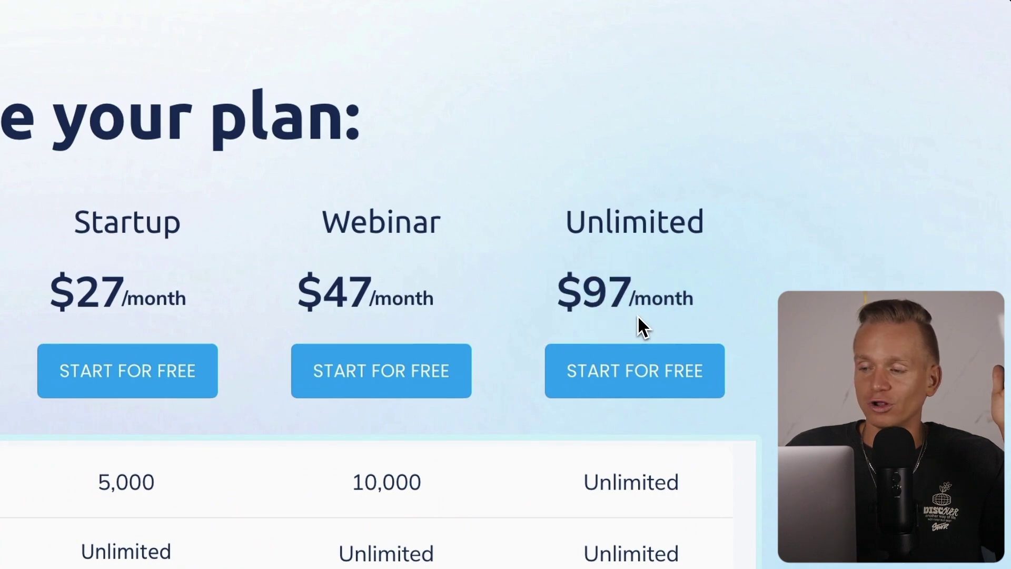
scroll(644, 327, down, 5)
scroll(657, 352, down, 5)
scroll(704, 321, down, 5)
scroll(795, 223, up, 5)
scroll(797, 222, up, 10)
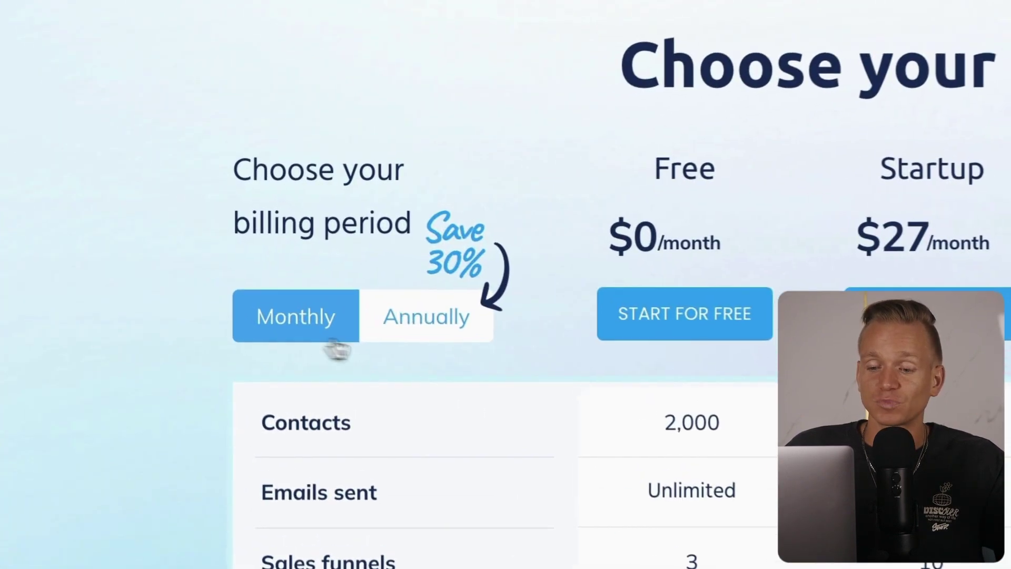
click(438, 336)
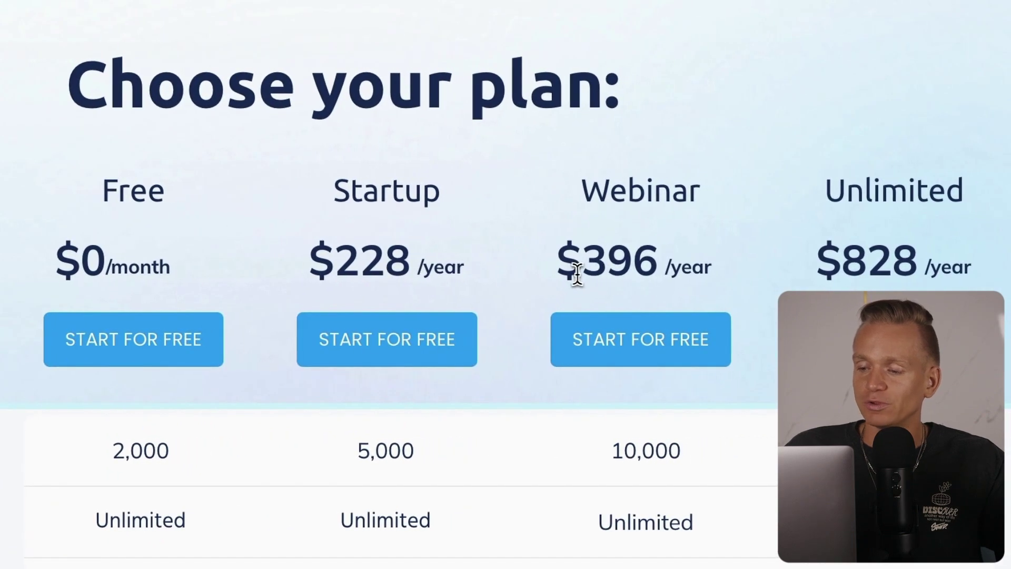
drag(575, 273, 718, 284)
drag(553, 312, 653, 320)
click(653, 320)
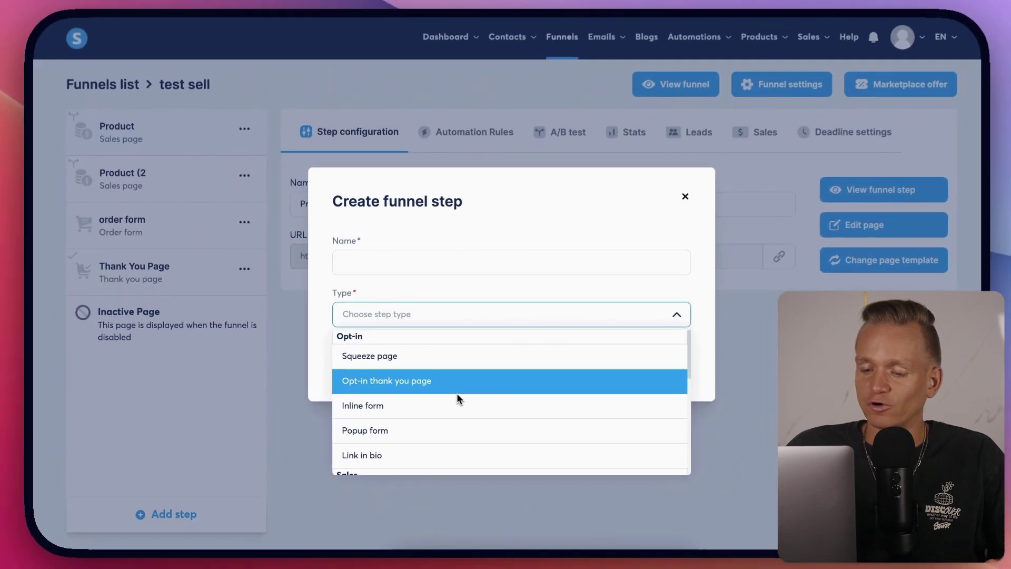
scroll(457, 400, down, 2)
scroll(457, 399, down, 1)
scroll(458, 402, down, 1)
scroll(460, 404, down, 1)
scroll(461, 404, down, 2)
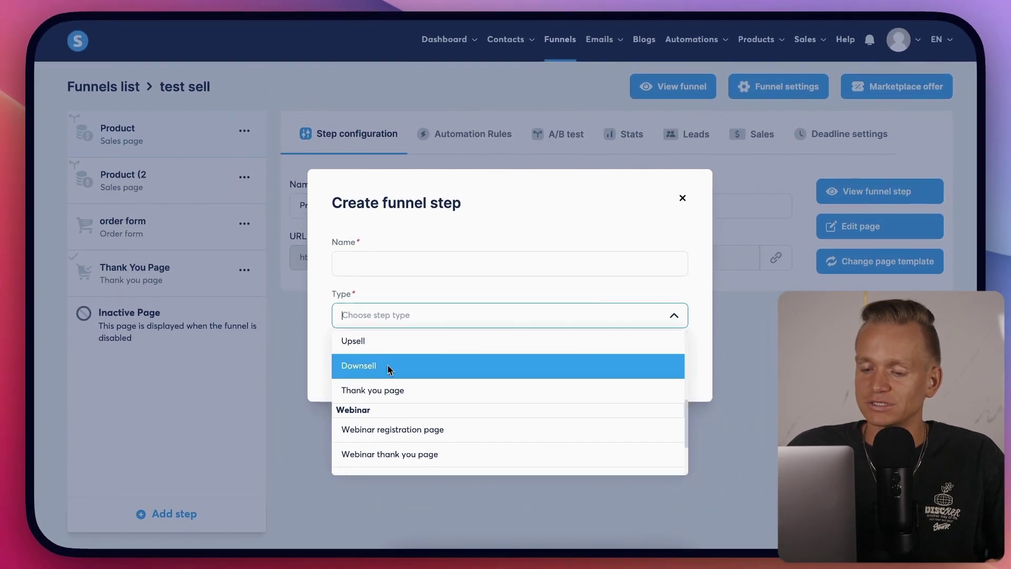
scroll(405, 377, down, 1)
scroll(444, 385, down, 2)
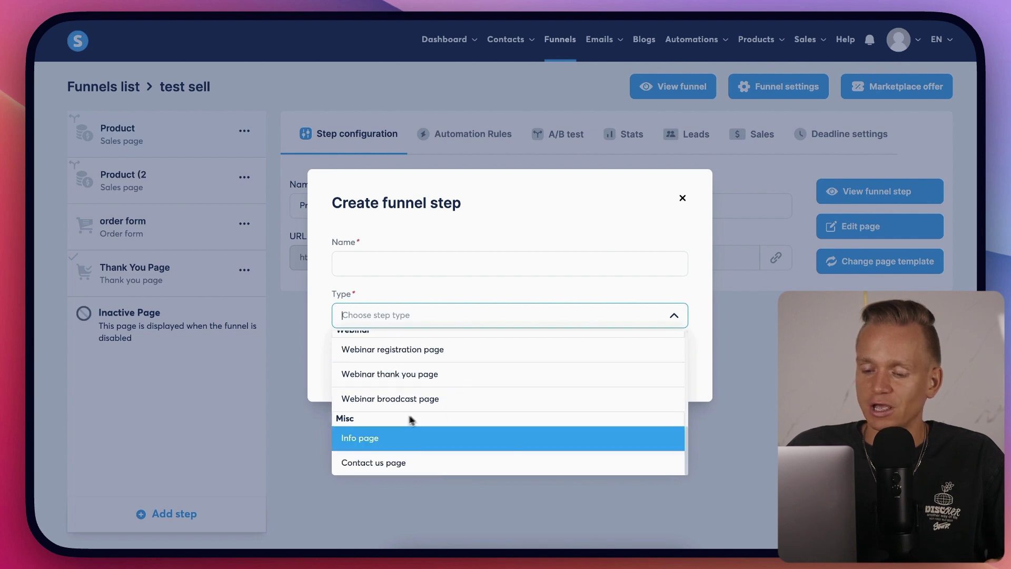
scroll(435, 443, up, 1)
scroll(454, 409, up, 8)
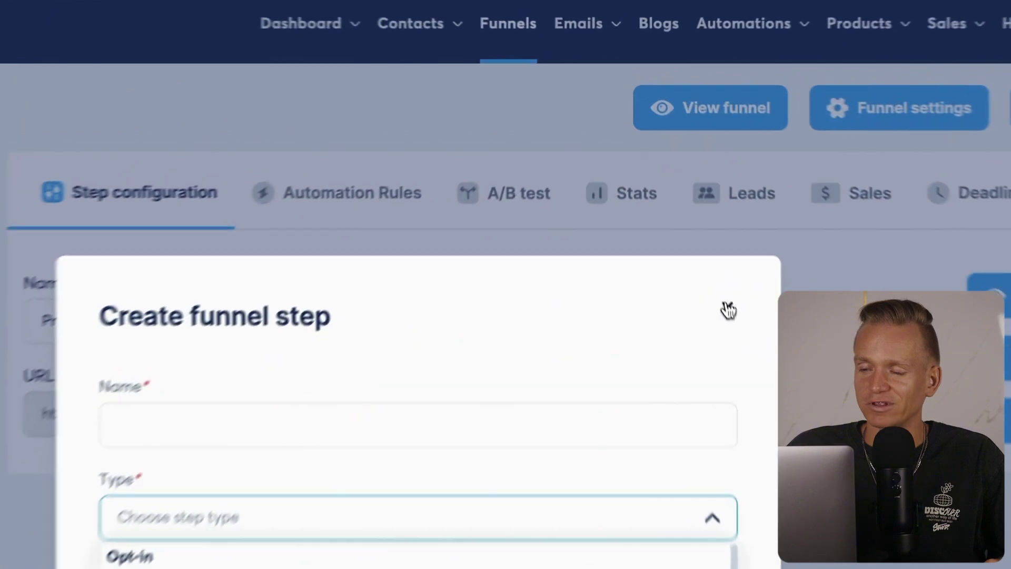
- Close the new funnel step form and view the step's Automation Rules, A/B test and settings
click(682, 198)
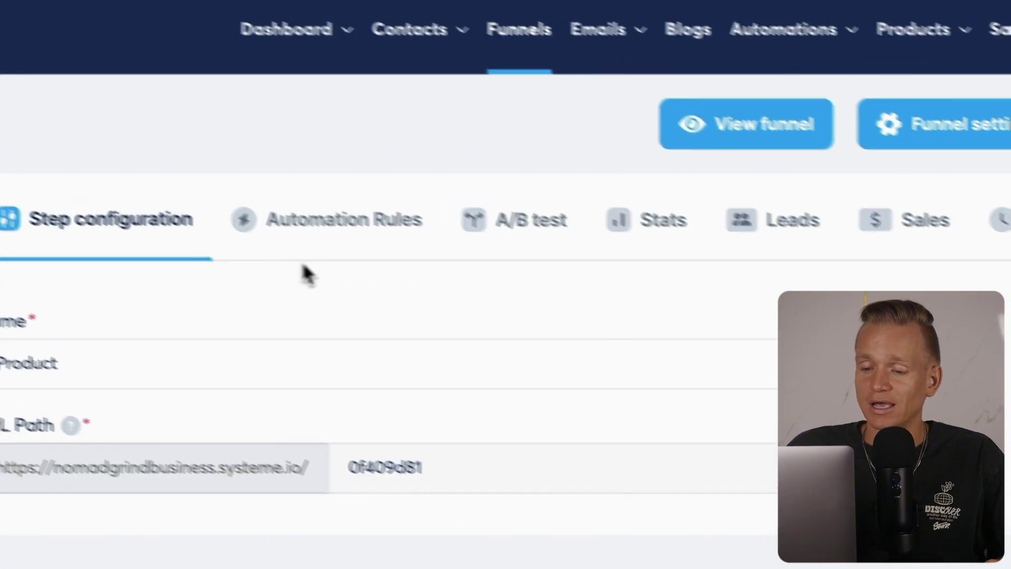
click(415, 276)
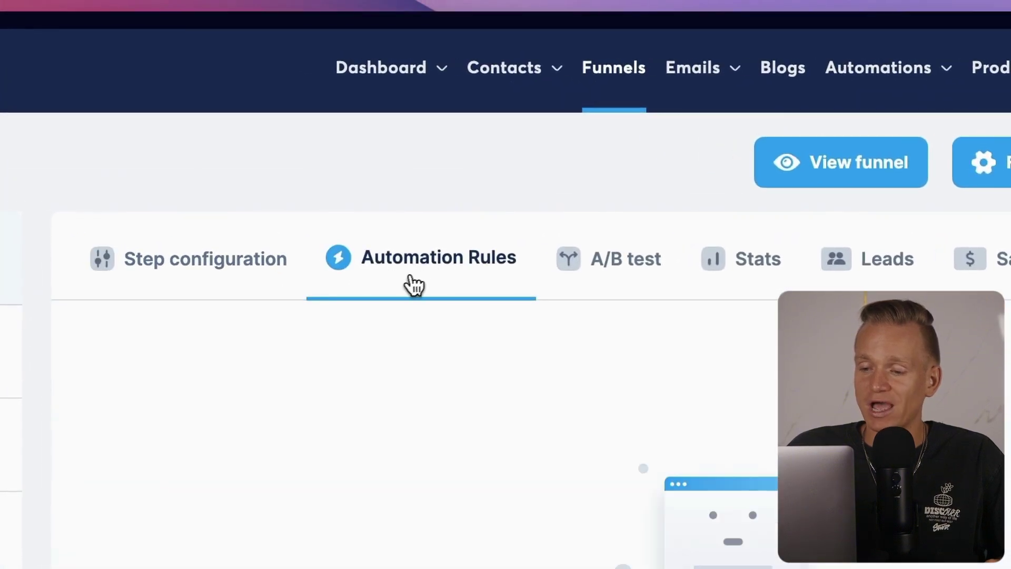
click(628, 260)
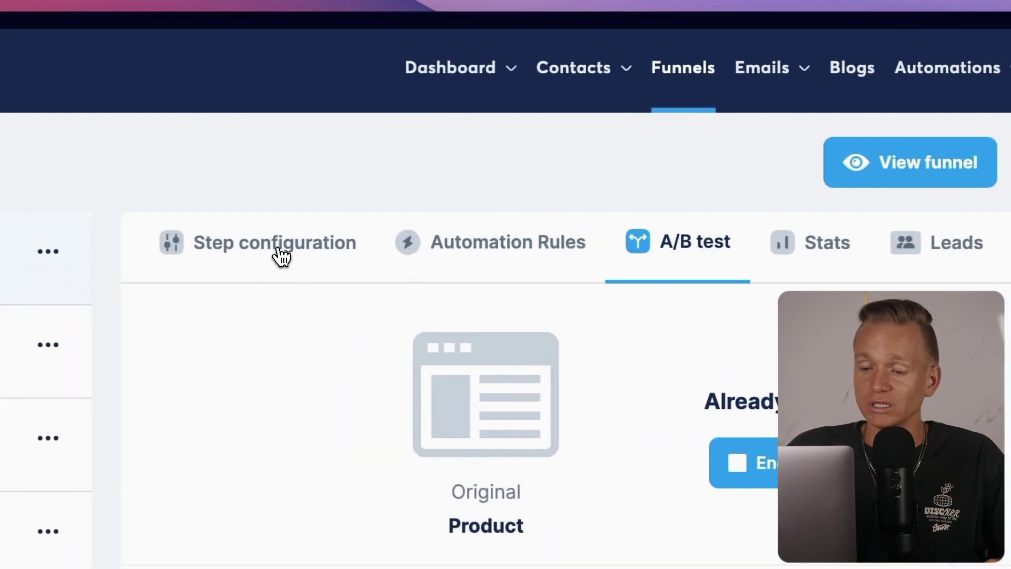
click(286, 257)
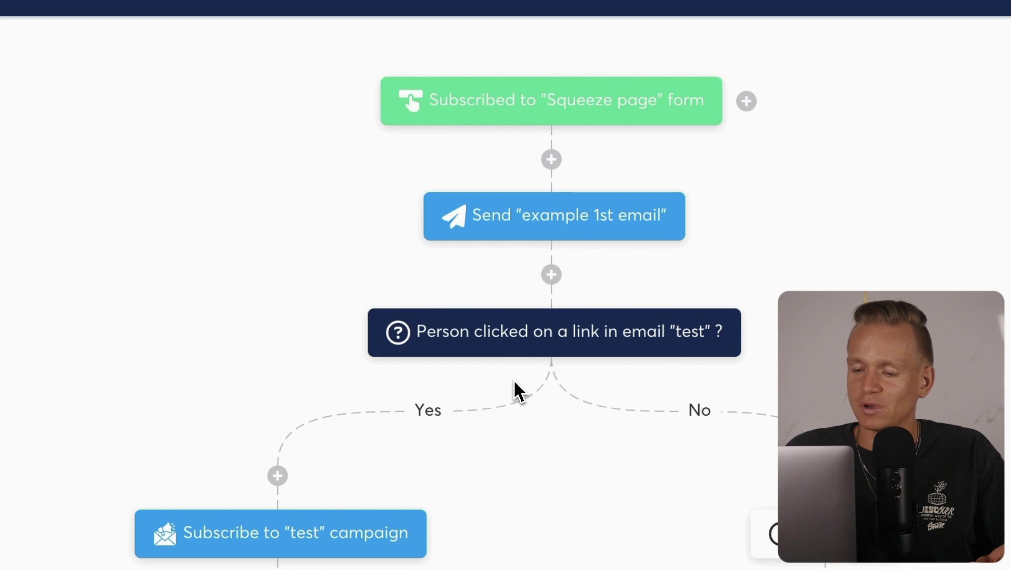
scroll(335, 451, down, 5)
scroll(670, 231, down, 4)
scroll(670, 231, right, 4)
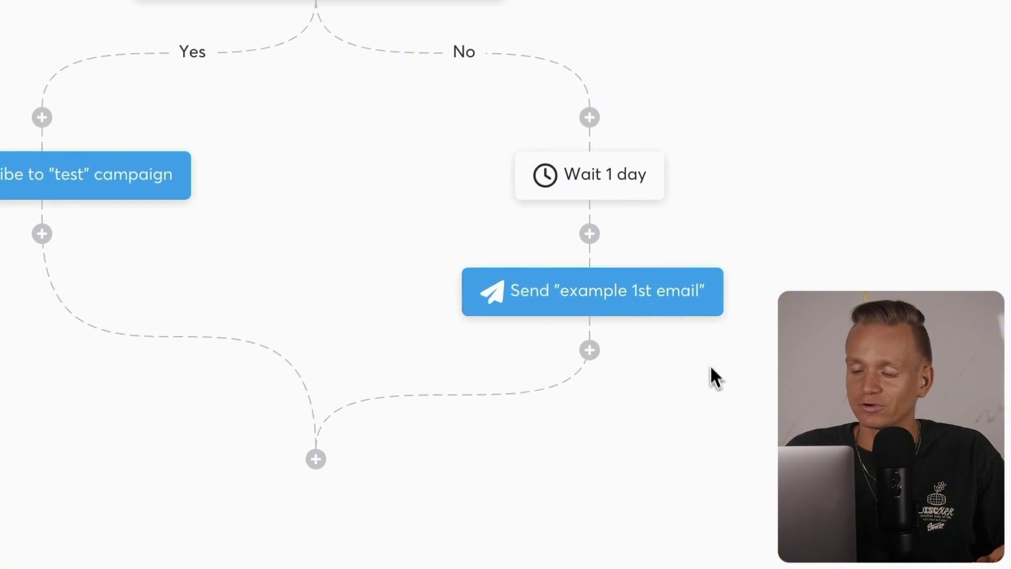
- Bring up the add-step choices at the end of the test workflow, then dismiss them
click(316, 458)
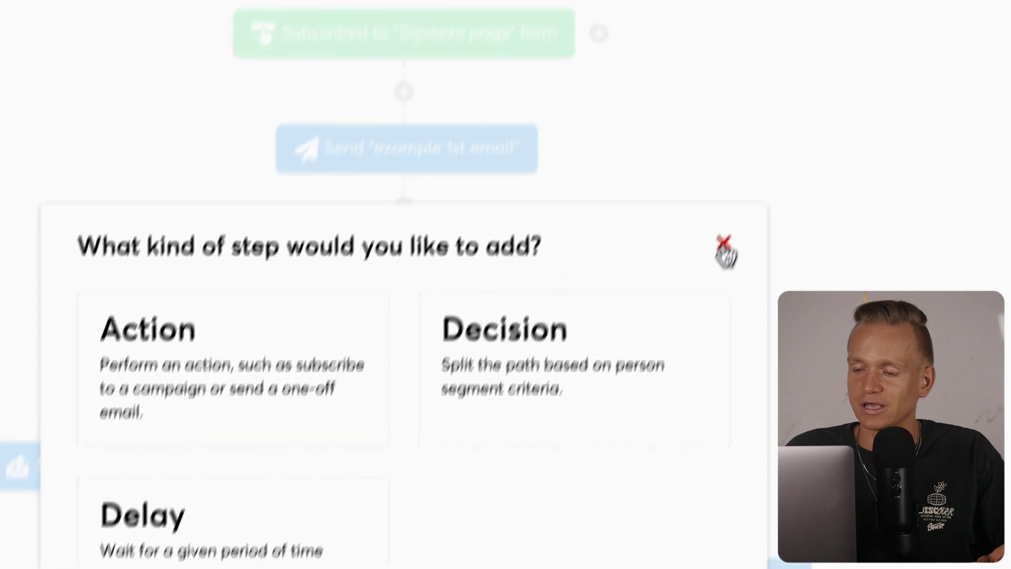
click(720, 255)
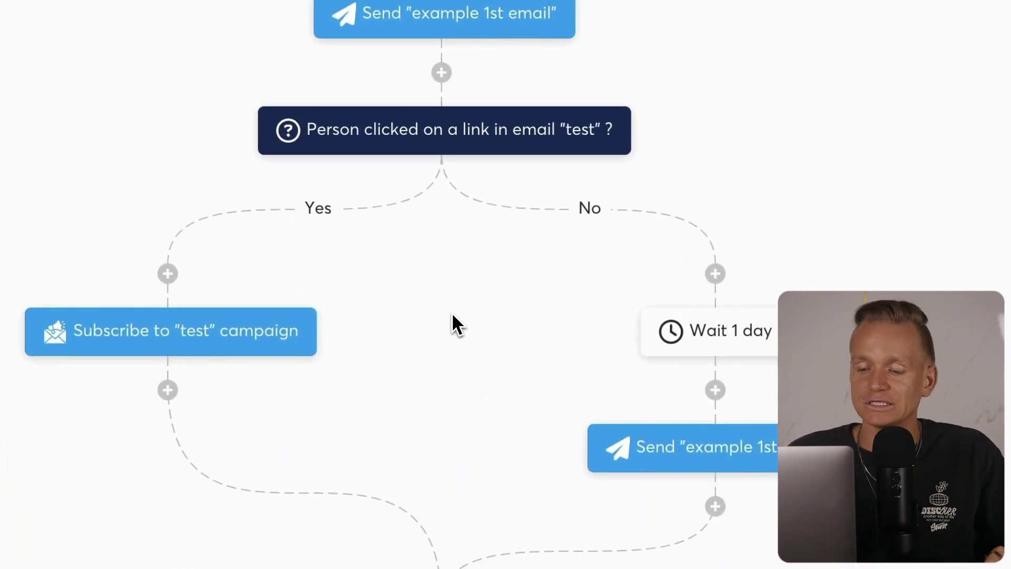
scroll(491, 118, up, 3)
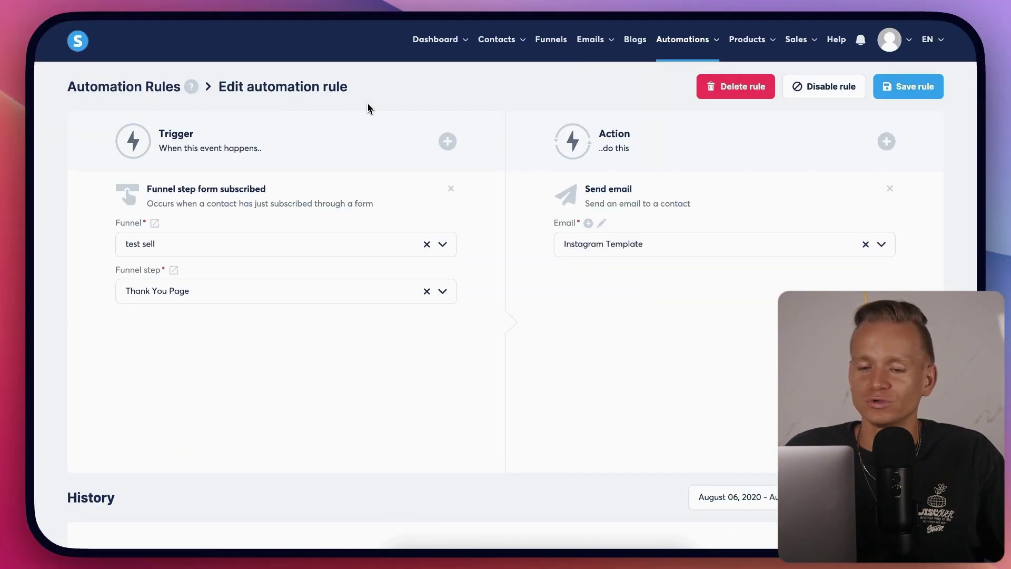
- Highlight the trigger heading and bring up the list of available automation triggers
drag(207, 155, 153, 149)
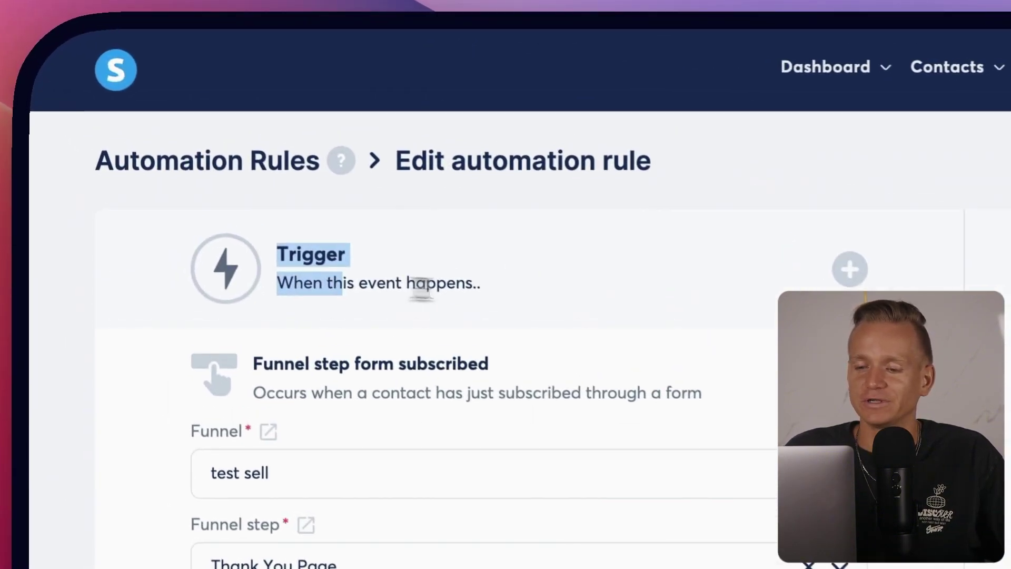
click(448, 141)
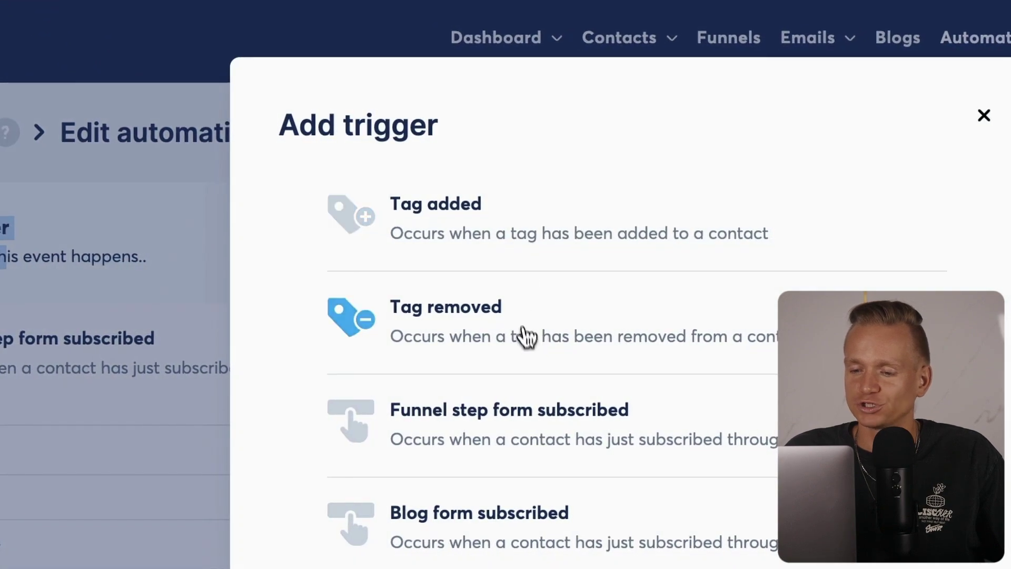
scroll(550, 301, down, 3)
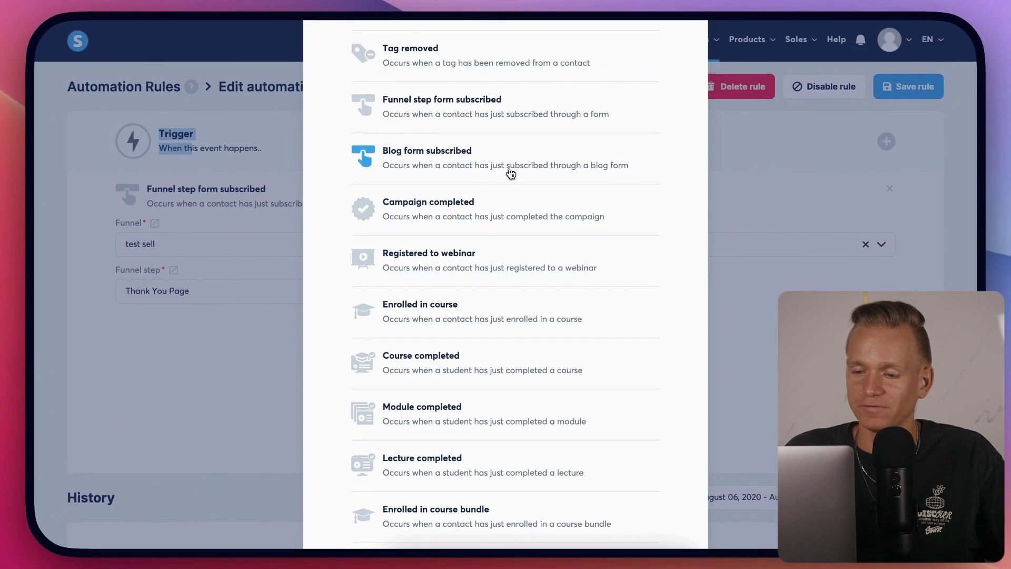
scroll(511, 275, down, 1)
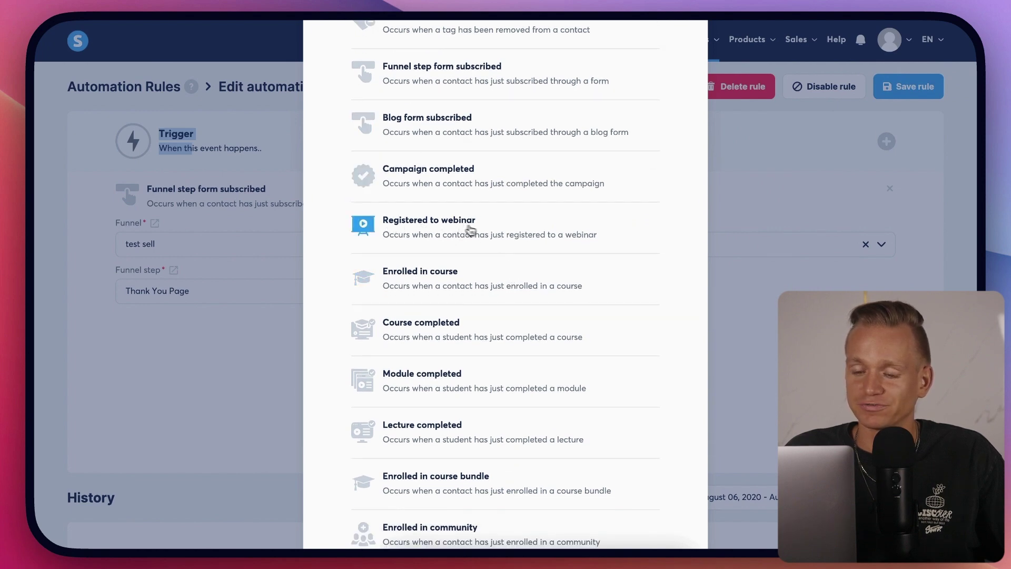
scroll(475, 286, down, 3)
scroll(474, 308, down, 1)
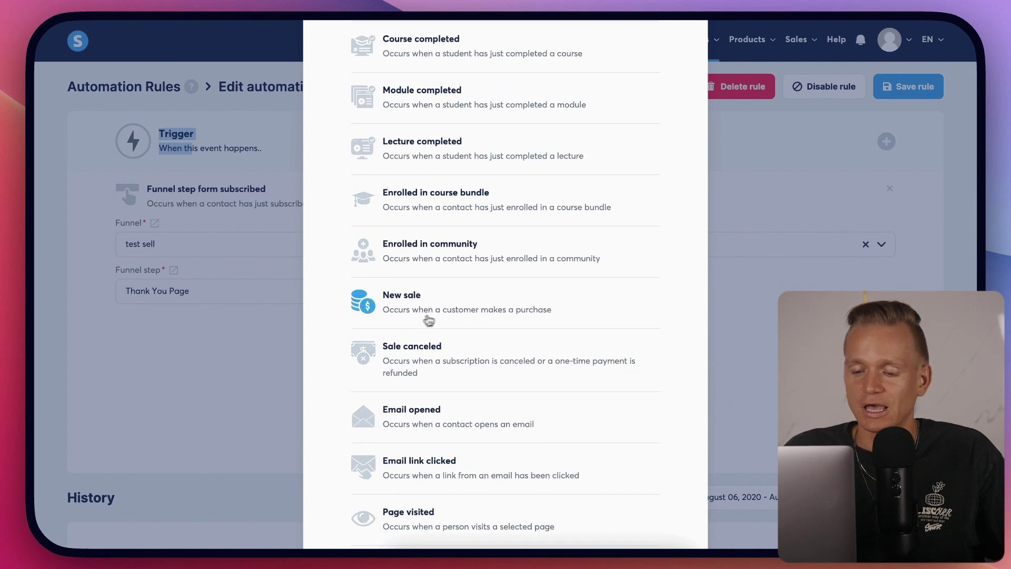
scroll(451, 324, down, 1)
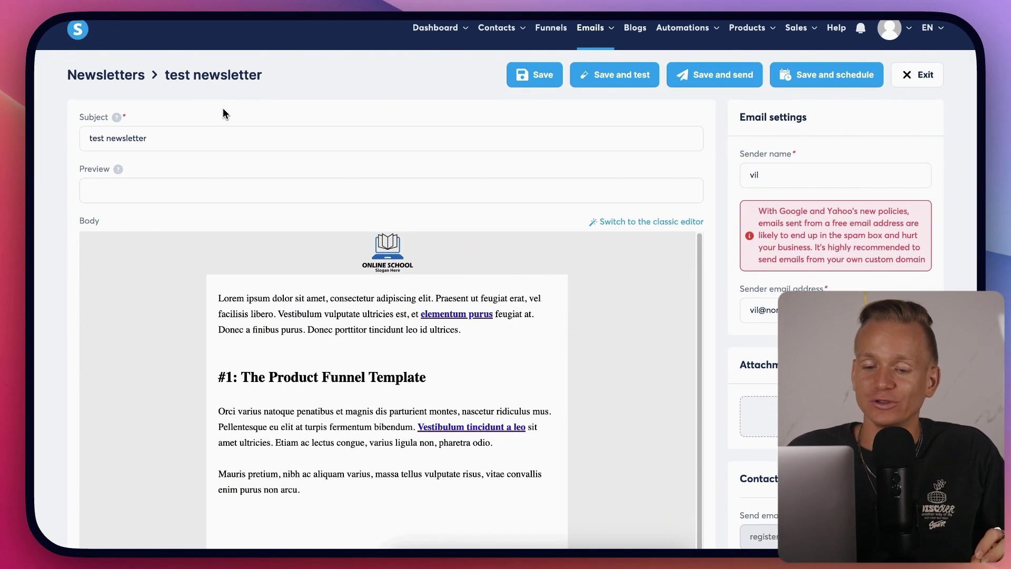
- Select the test newsletter's Subject field for editing
click(252, 139)
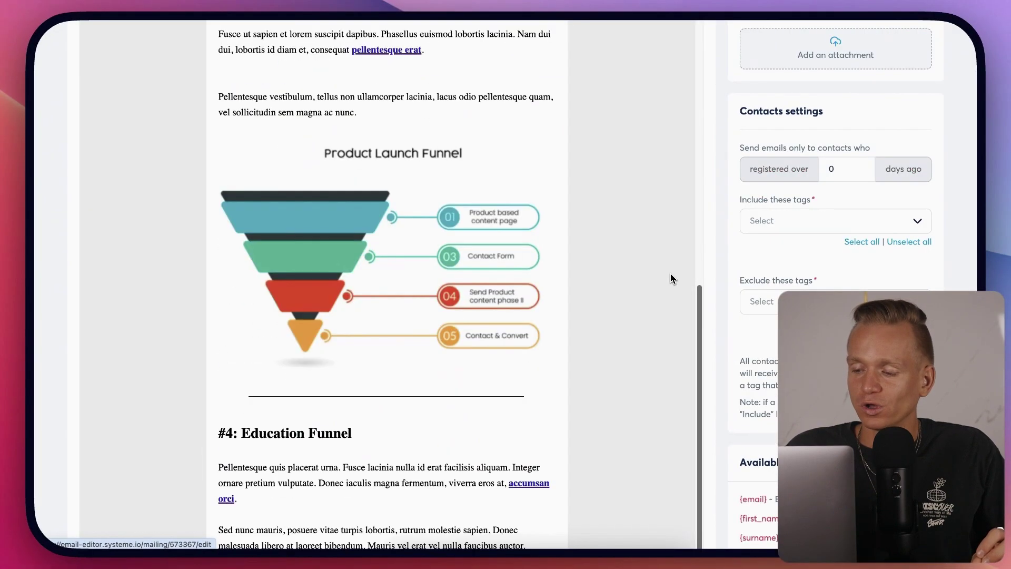
scroll(671, 278, down, 5)
scroll(653, 271, up, 5)
scroll(553, 245, up, 10)
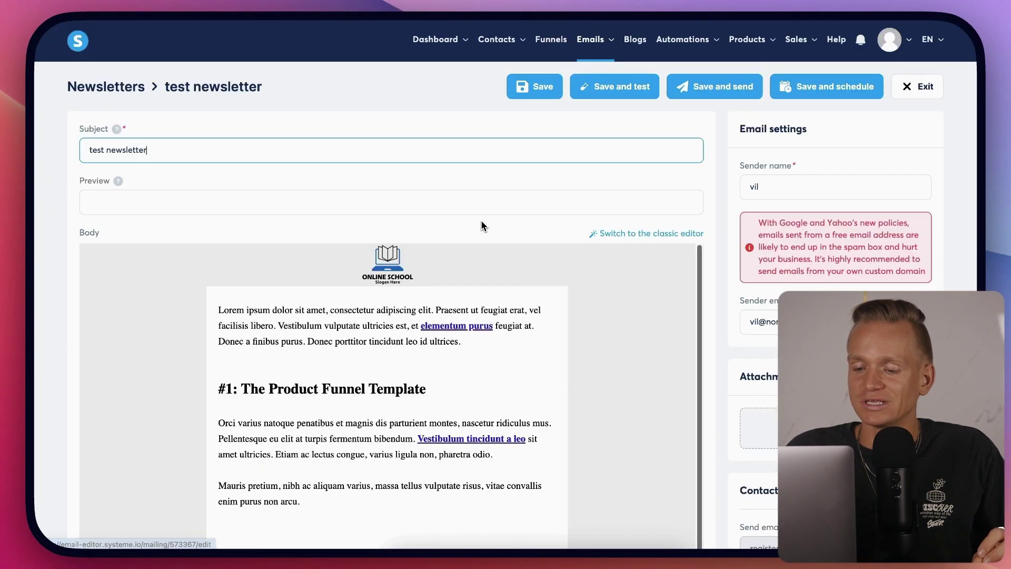
scroll(482, 225, down, 1)
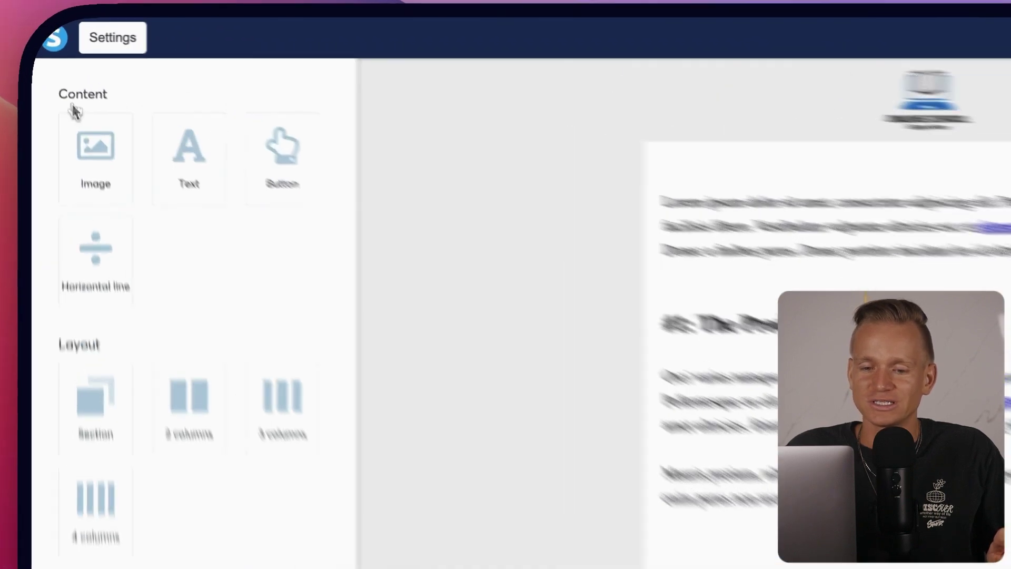
- Drag in the top-left corner of the email builder
drag(41, 81, 62, 71)
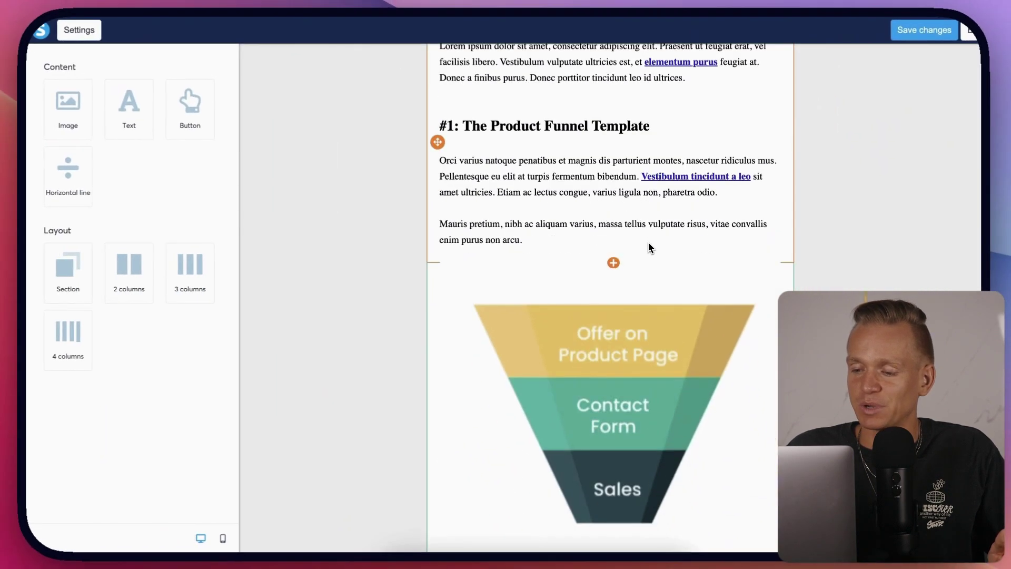
scroll(649, 246, down, 3)
scroll(651, 323, down, 3)
scroll(651, 324, down, 3)
scroll(654, 329, down, 3)
scroll(654, 328, down, 1)
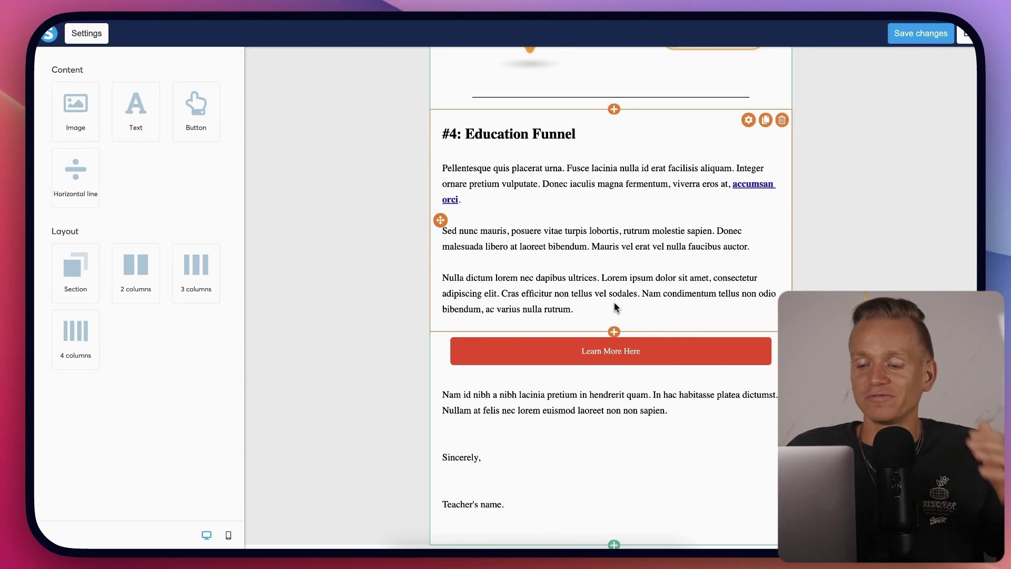
scroll(610, 305, up, 5)
scroll(593, 268, up, 5)
scroll(578, 244, up, 5)
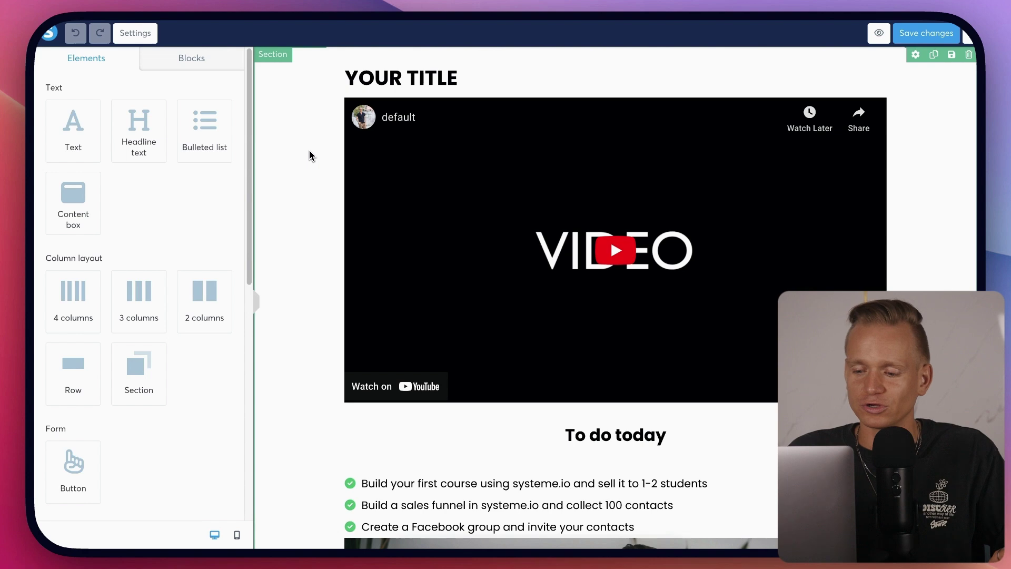
scroll(309, 156, down, 3)
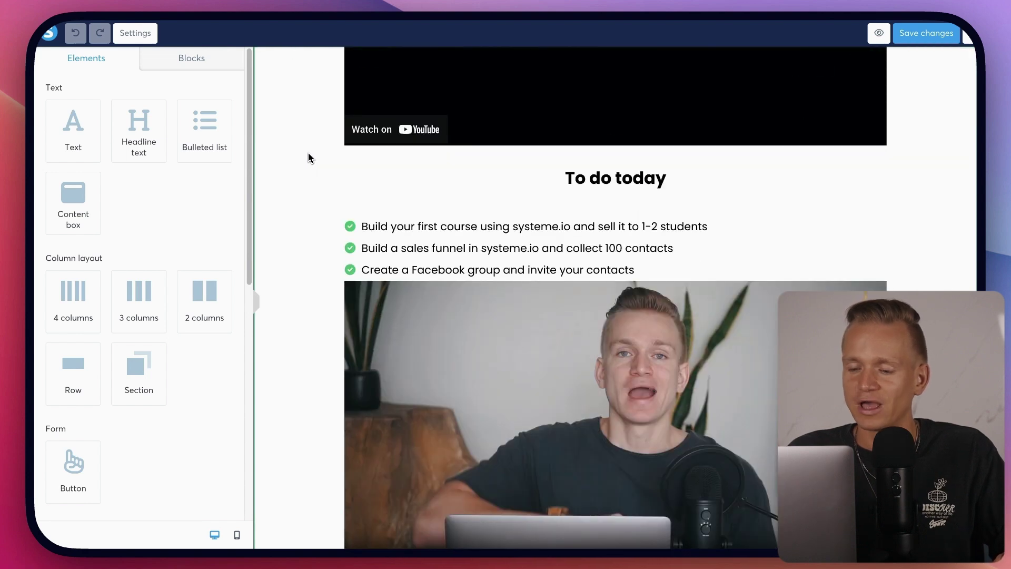
scroll(309, 156, up, 3)
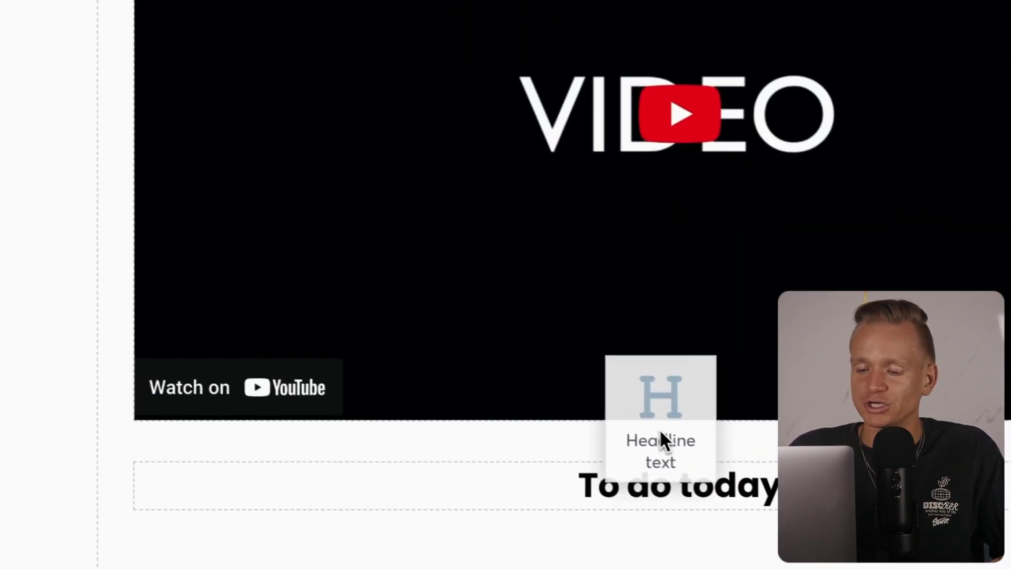
drag(245, 171, 656, 438)
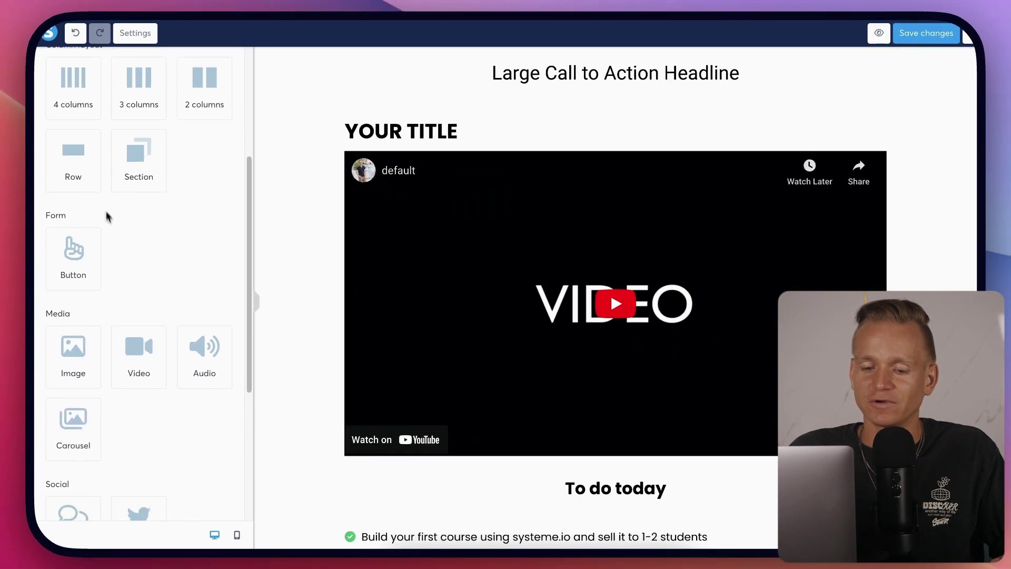
scroll(108, 216, down, 2)
scroll(108, 225, down, 2)
scroll(111, 237, down, 1)
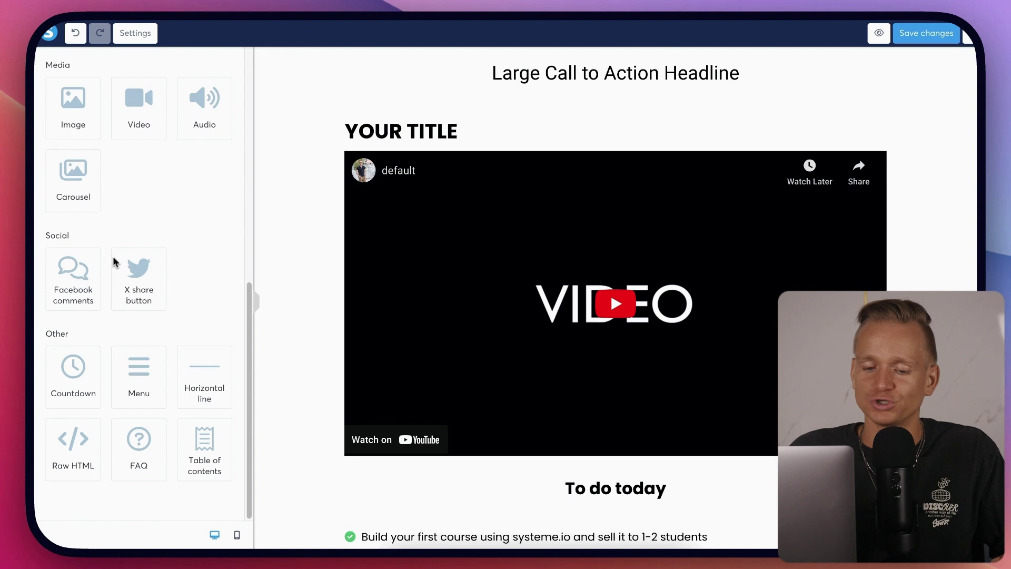
scroll(158, 385, up, 5)
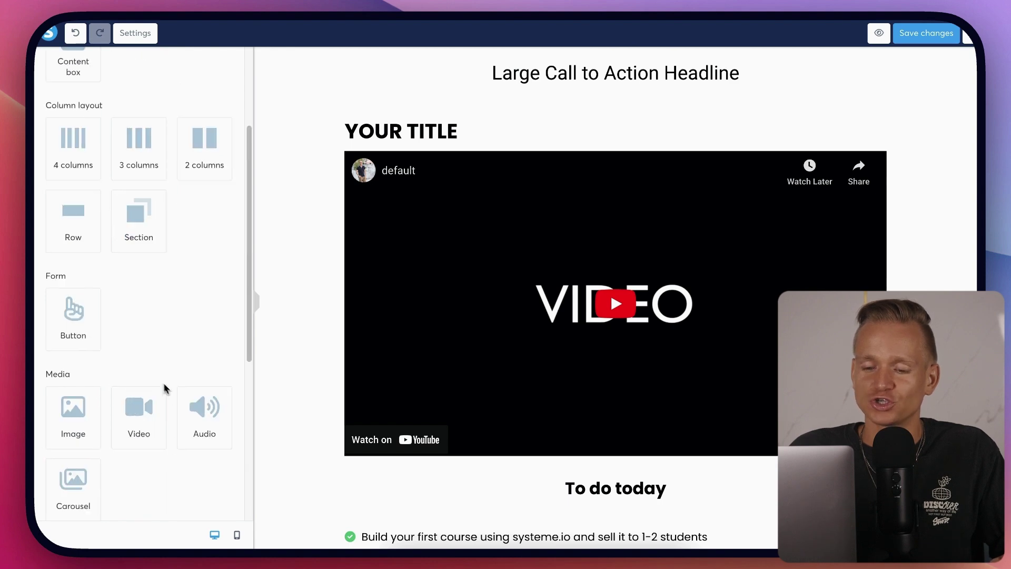
scroll(159, 364, up, 1)
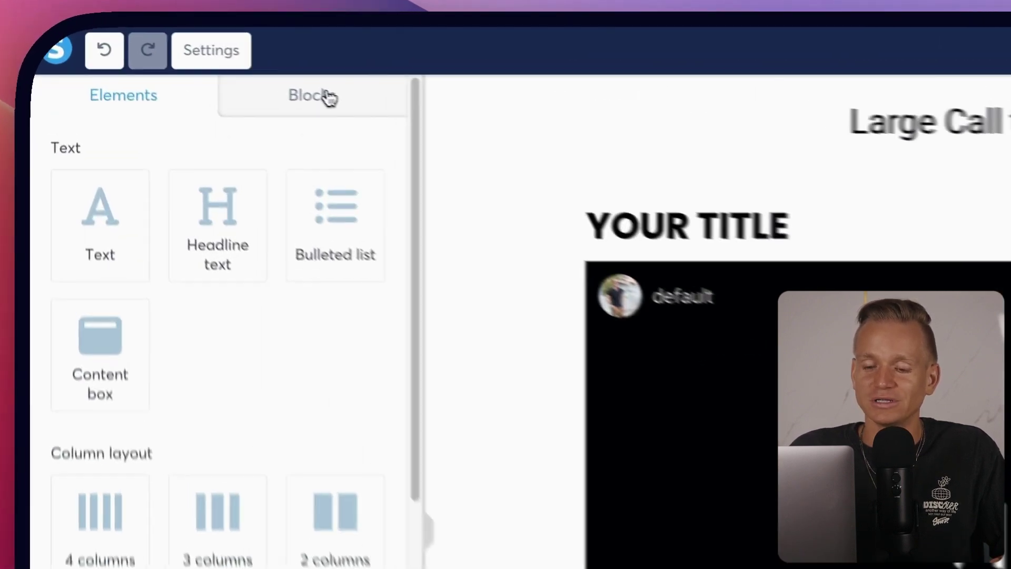
- Show the ready-made Blocks library and its Features category
click(200, 62)
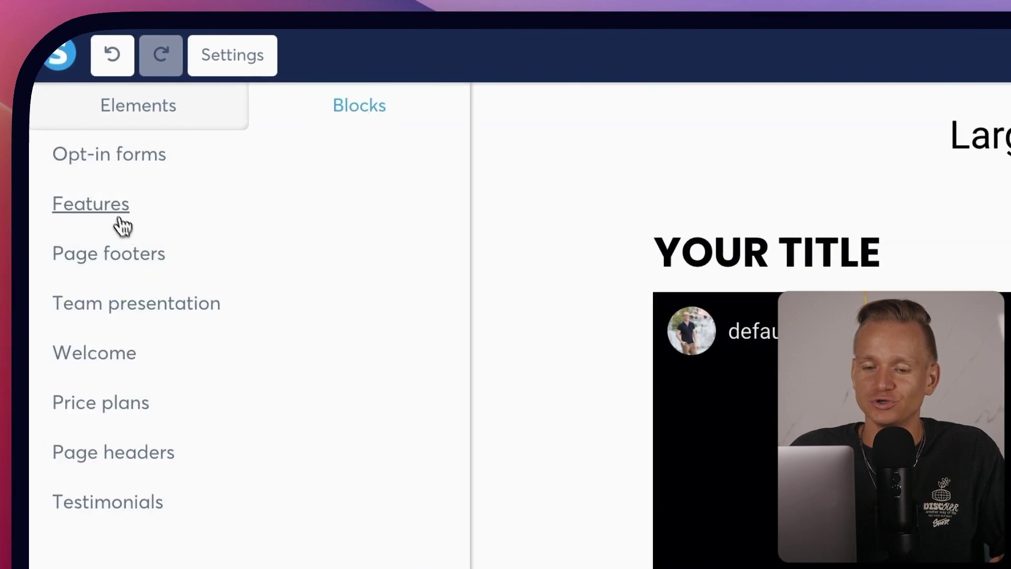
click(119, 222)
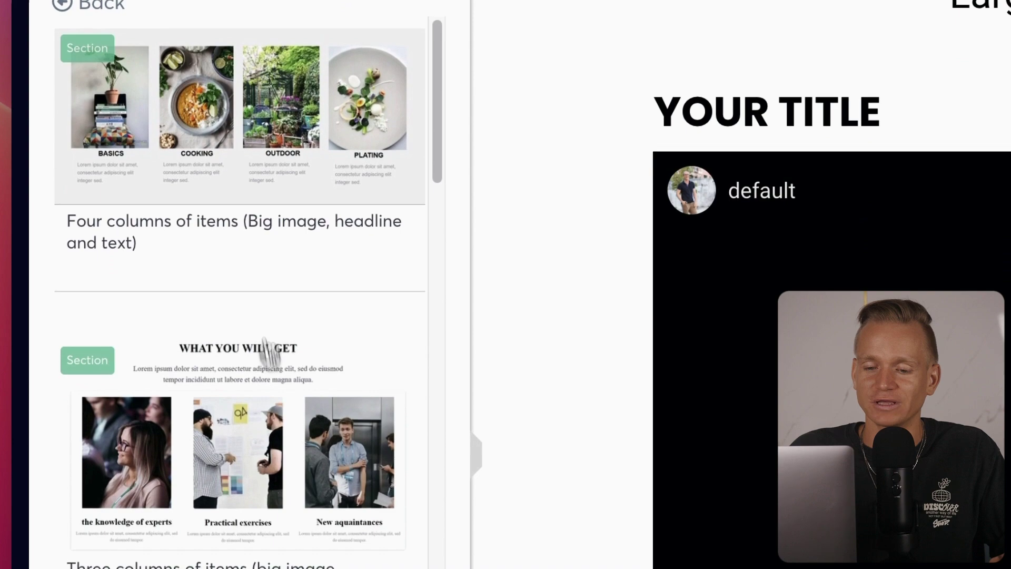
scroll(193, 328, down, 5)
scroll(193, 317, down, 5)
scroll(184, 250, down, 5)
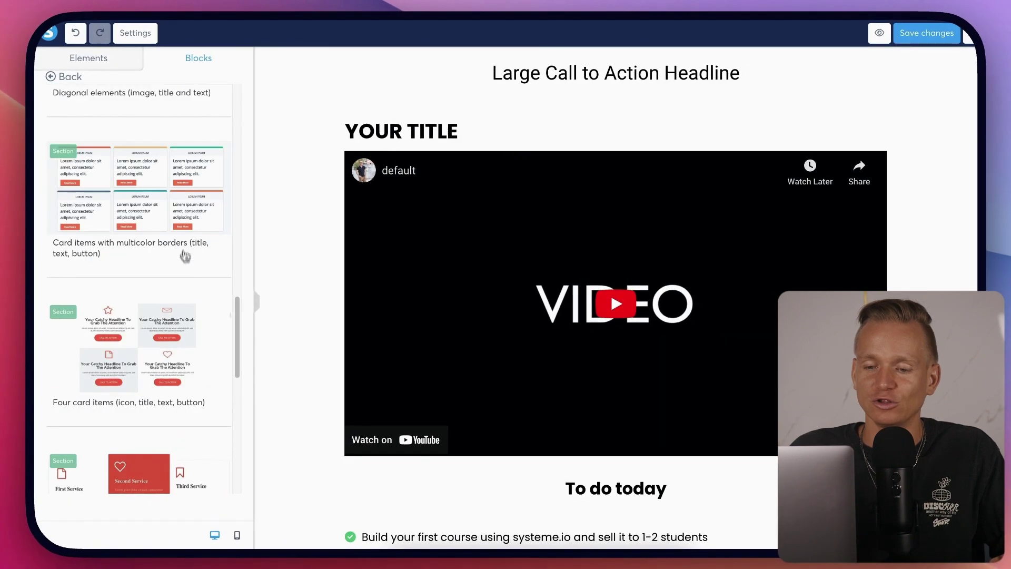
scroll(183, 249, down, 5)
scroll(183, 240, up, 5)
scroll(158, 197, up, 5)
scroll(158, 197, up, 1)
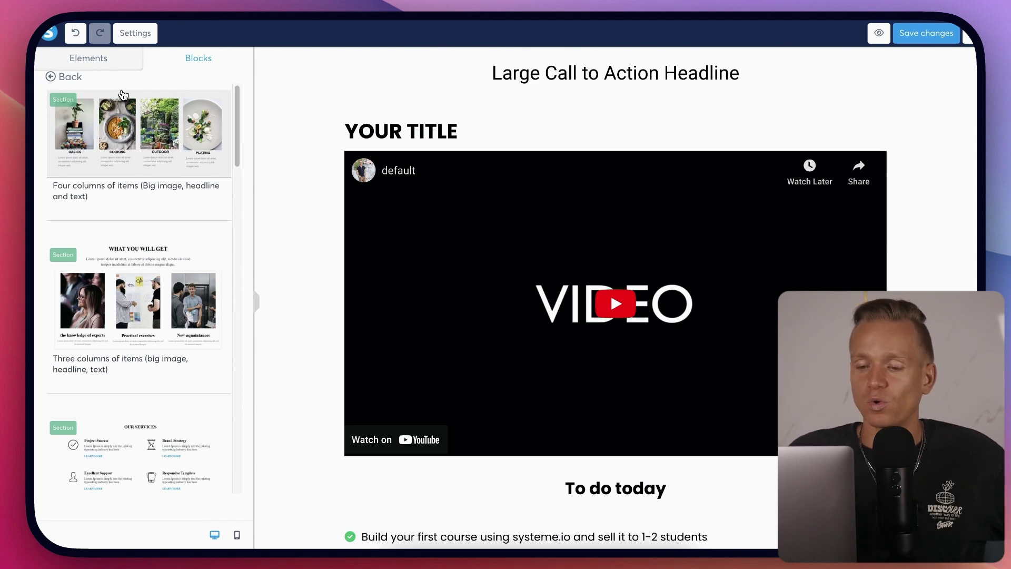
scroll(711, 154, down, 3)
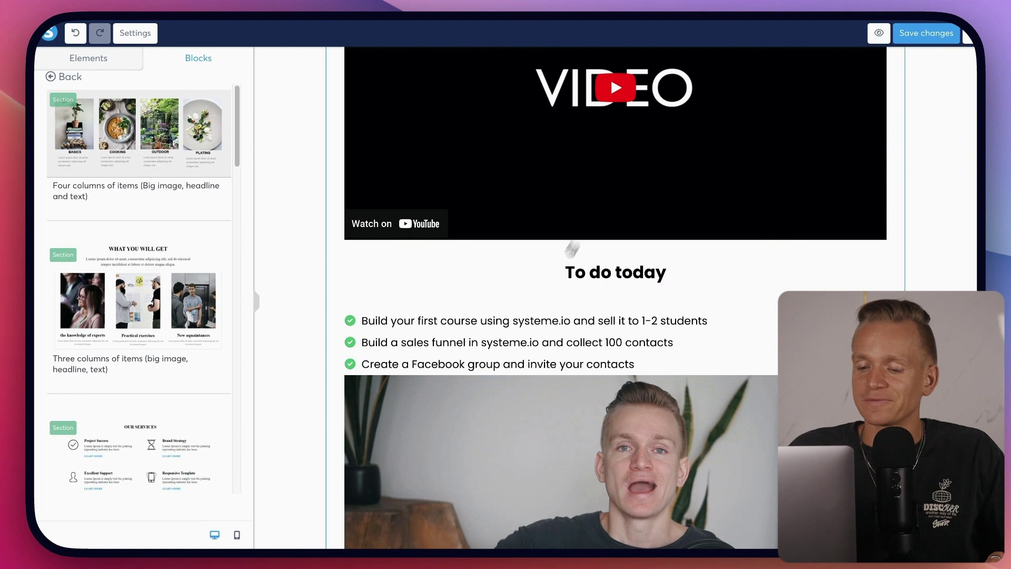
scroll(560, 303, down, 1)
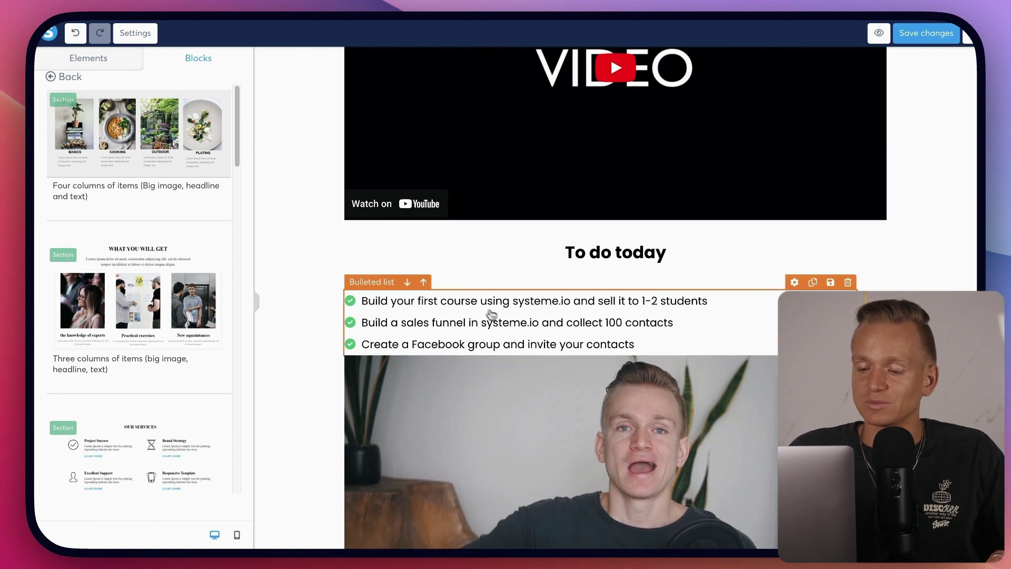
scroll(494, 317, down, 1)
scroll(496, 312, down, 2)
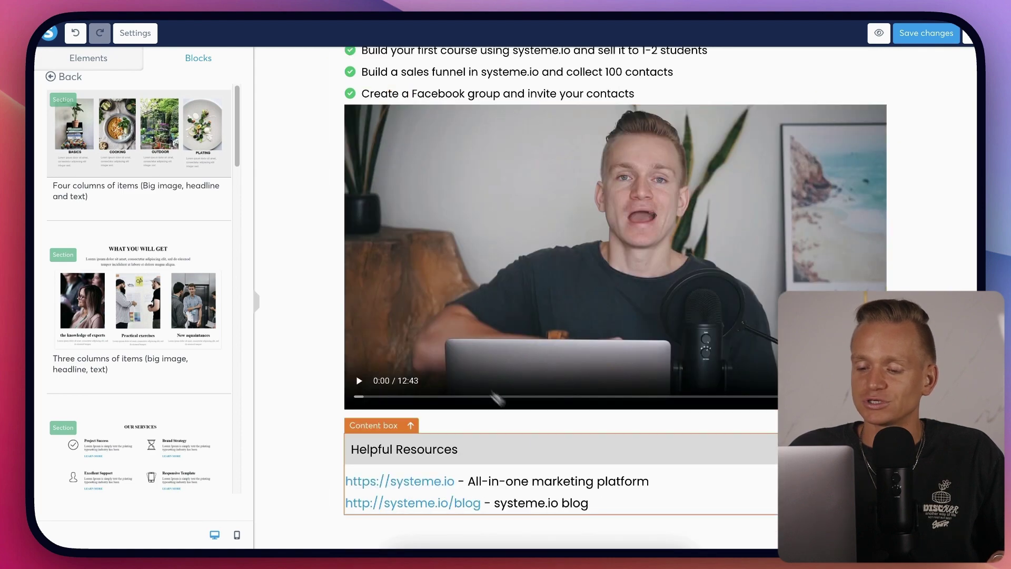
scroll(514, 417, up, 2)
scroll(525, 218, up, 4)
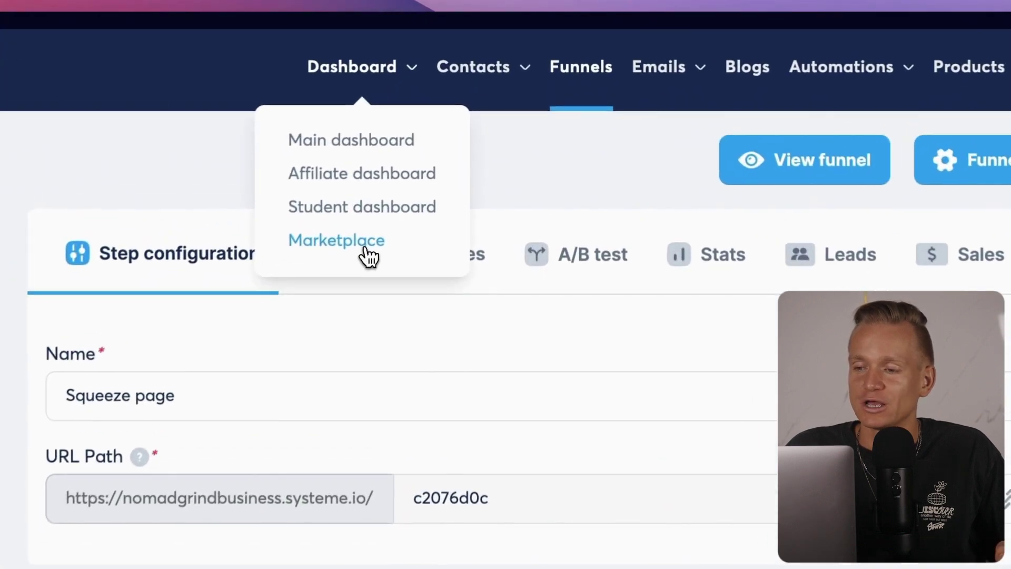
- View the Marketplace of affiliate offers, then bring up the contacts and tags options
click(444, 136)
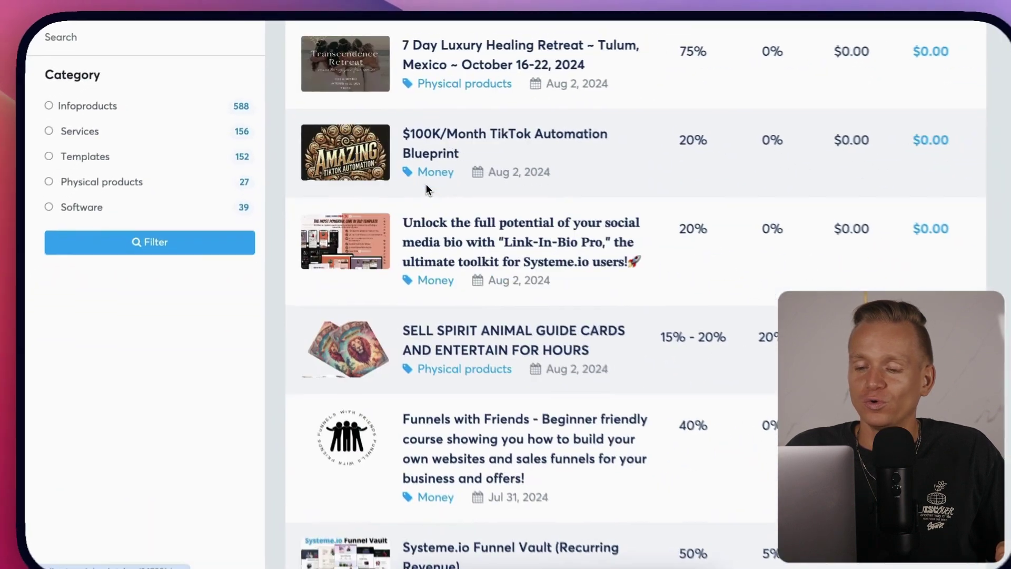
scroll(425, 183, down, 10)
scroll(419, 181, up, 15)
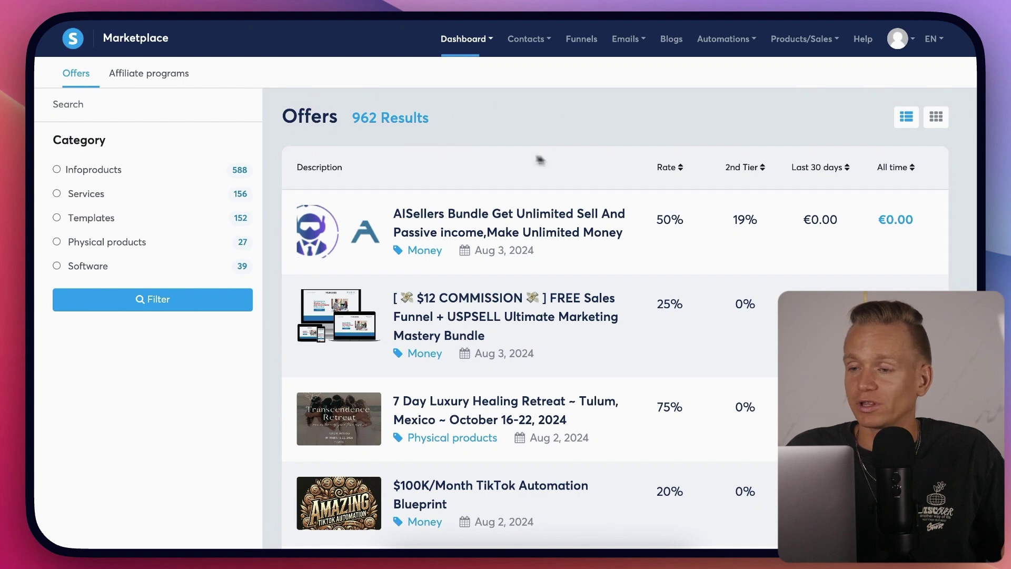
click(526, 39)
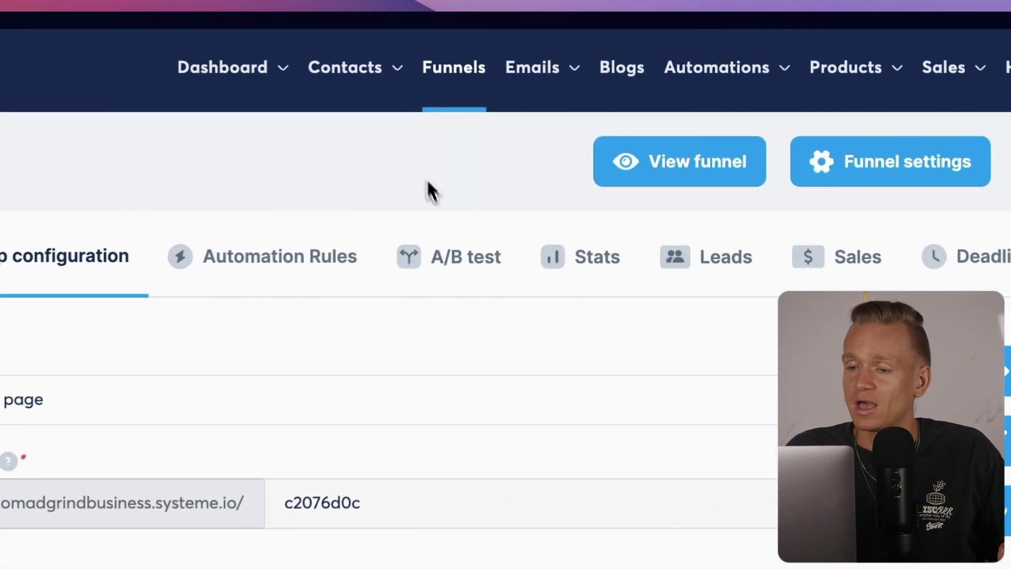
click(343, 90)
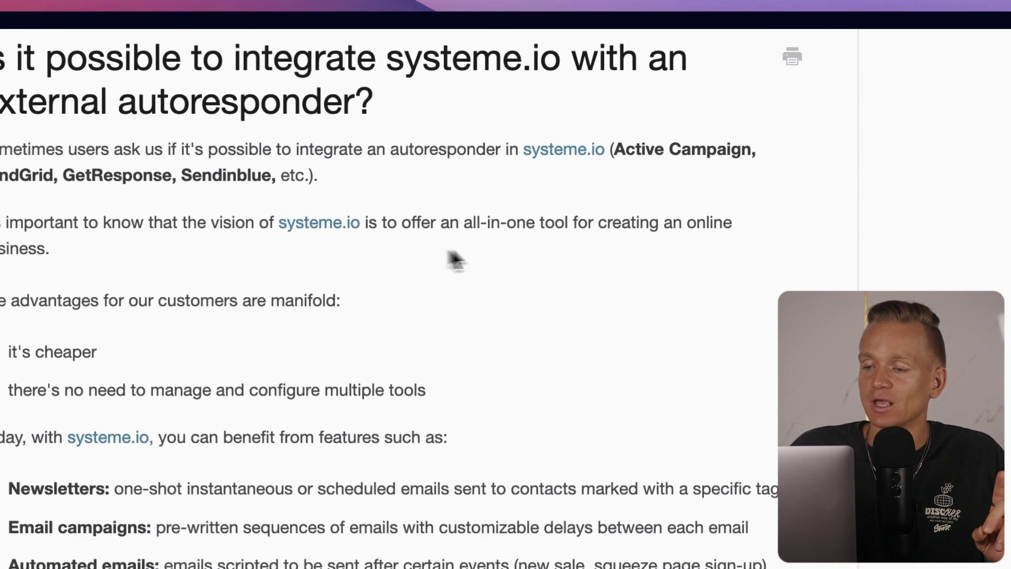
- Highlight the all-in-one tool statement and the 'Newsletters:' heading in the autoresponder help article
mouse_move(462, 222)
mouse_down()
mouse_move(686, 232)
mouse_move(720, 264)
mouse_up()
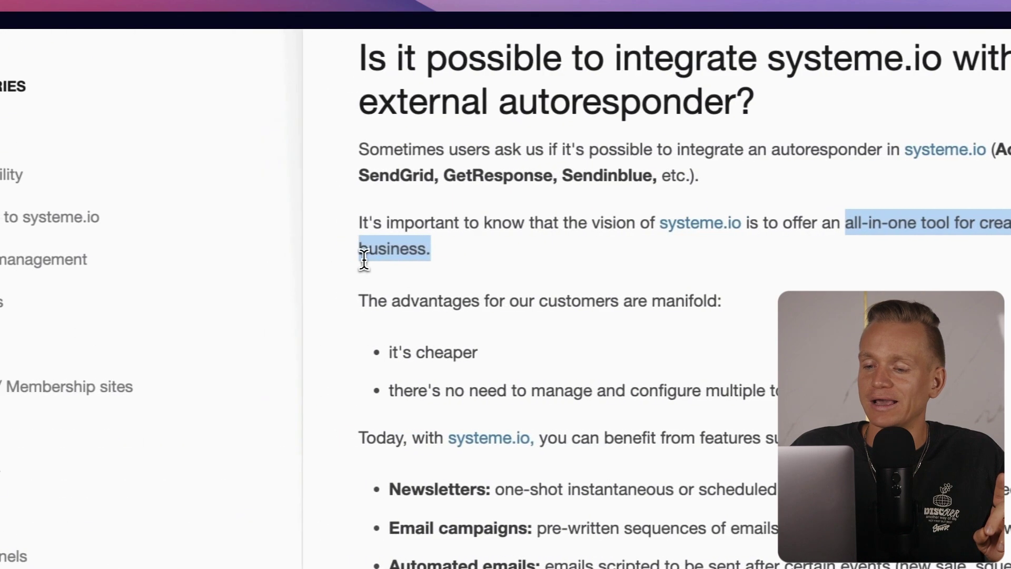
click(365, 261)
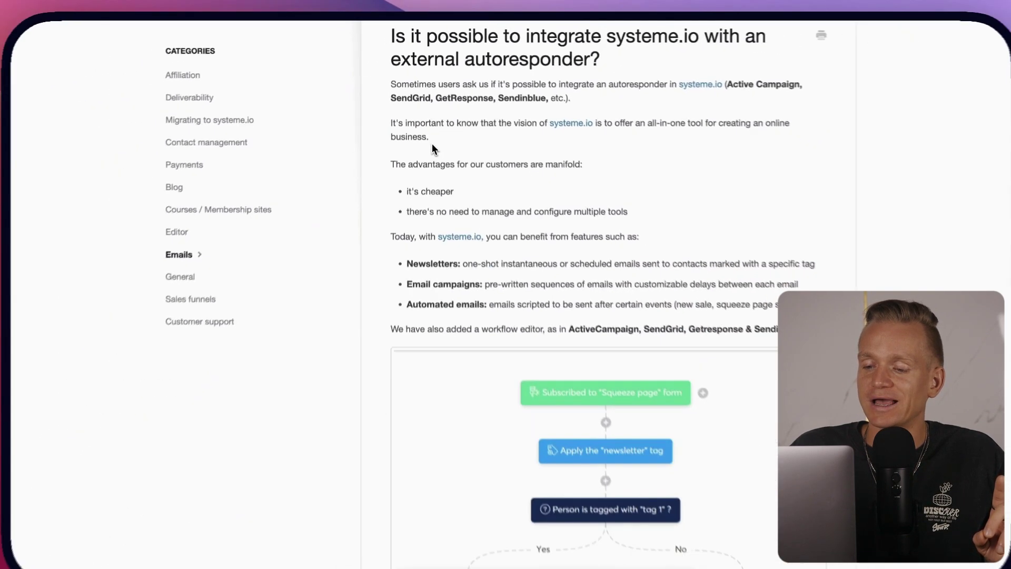
scroll(623, 195, down, 2)
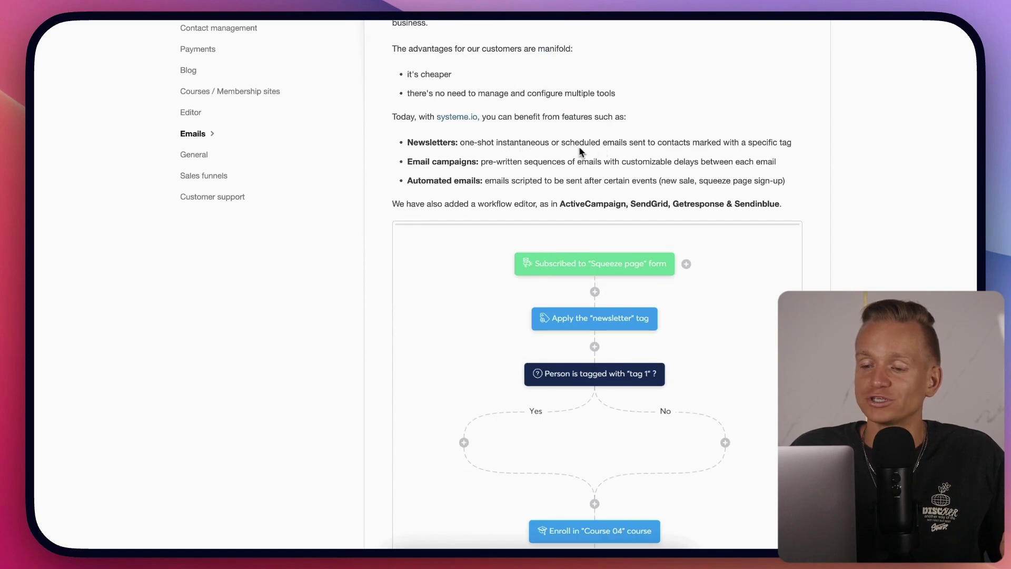
drag(407, 142, 459, 144)
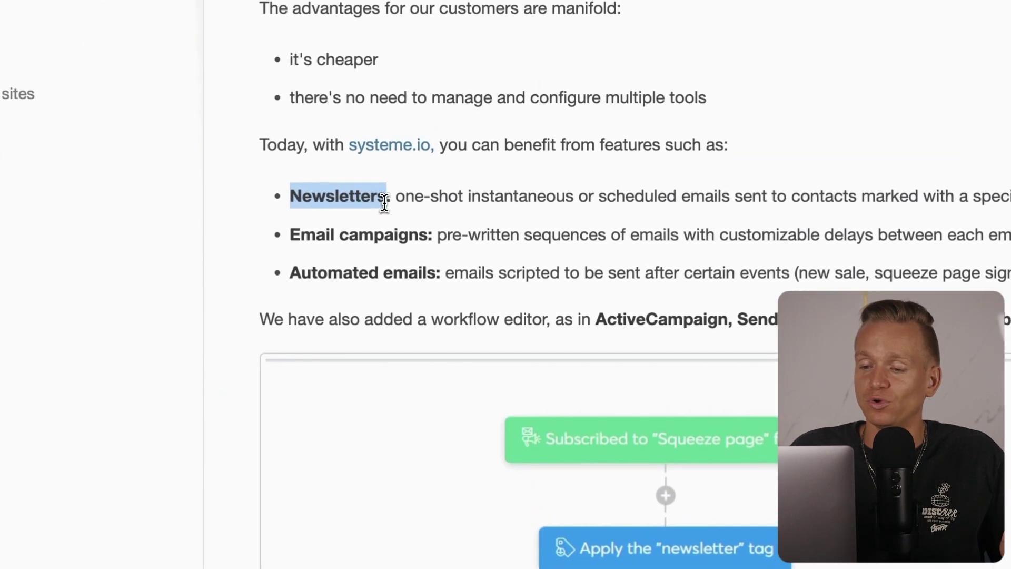
drag(387, 207, 390, 206)
scroll(694, 352, down, 1)
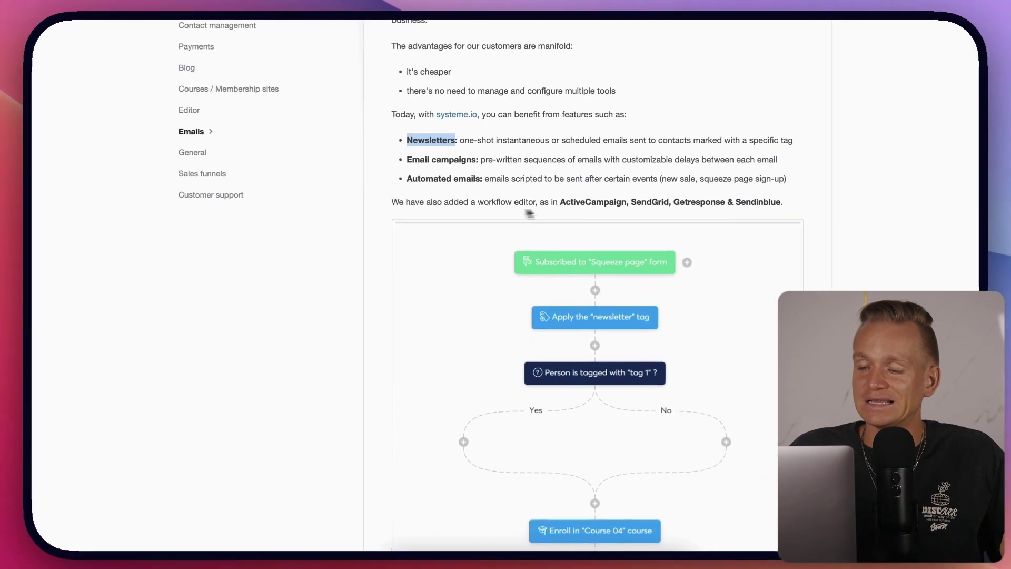
scroll(614, 214, down, 5)
scroll(614, 215, down, 3)
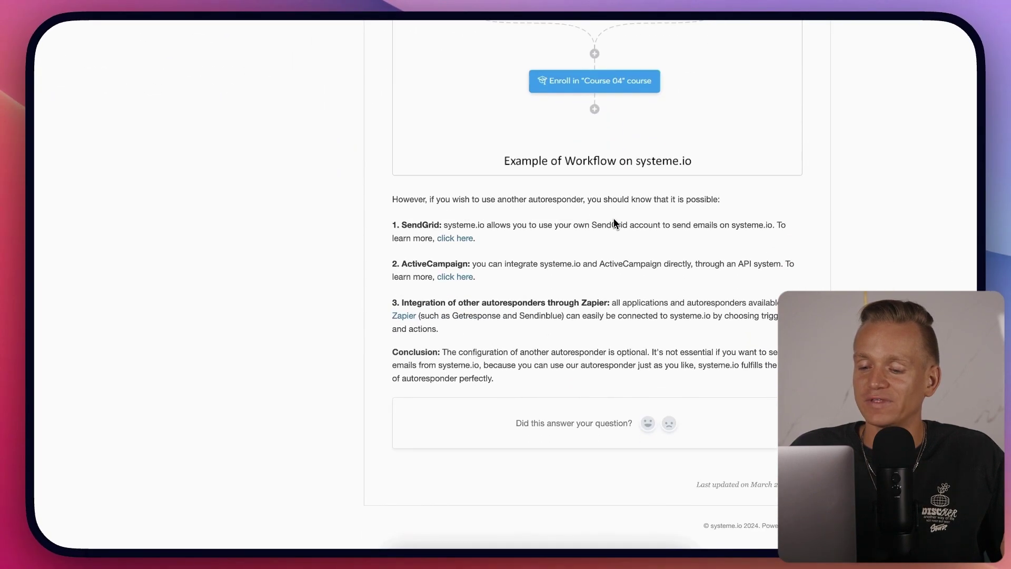
scroll(606, 211, up, 5)
scroll(612, 211, up, 3)
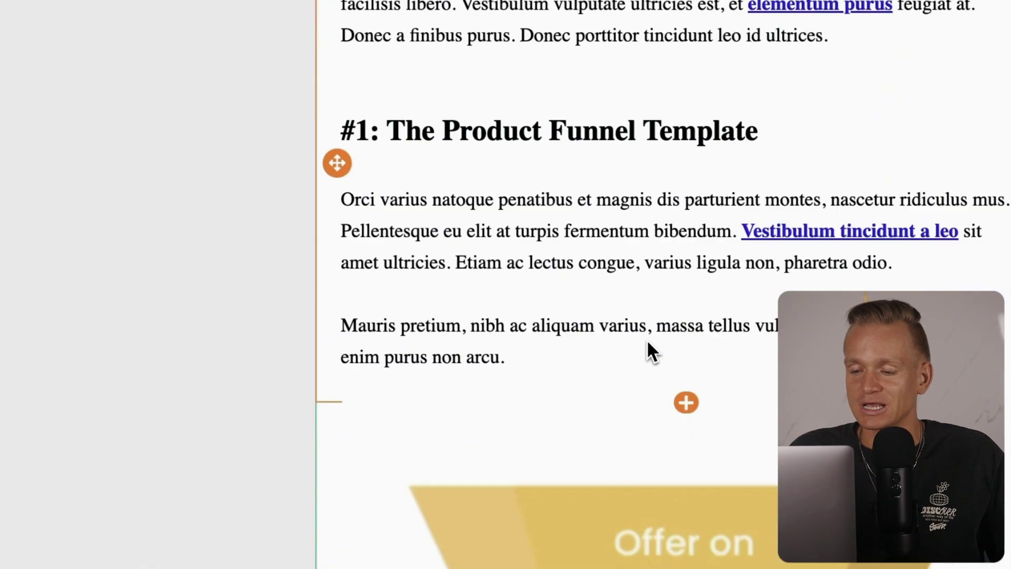
scroll(647, 342, down, 3)
scroll(643, 345, down, 3)
scroll(648, 354, down, 3)
scroll(603, 247, down, 3)
scroll(603, 249, down, 5)
scroll(603, 249, down, 2)
scroll(603, 249, down, 1)
scroll(603, 249, up, 5)
scroll(604, 245, up, 5)
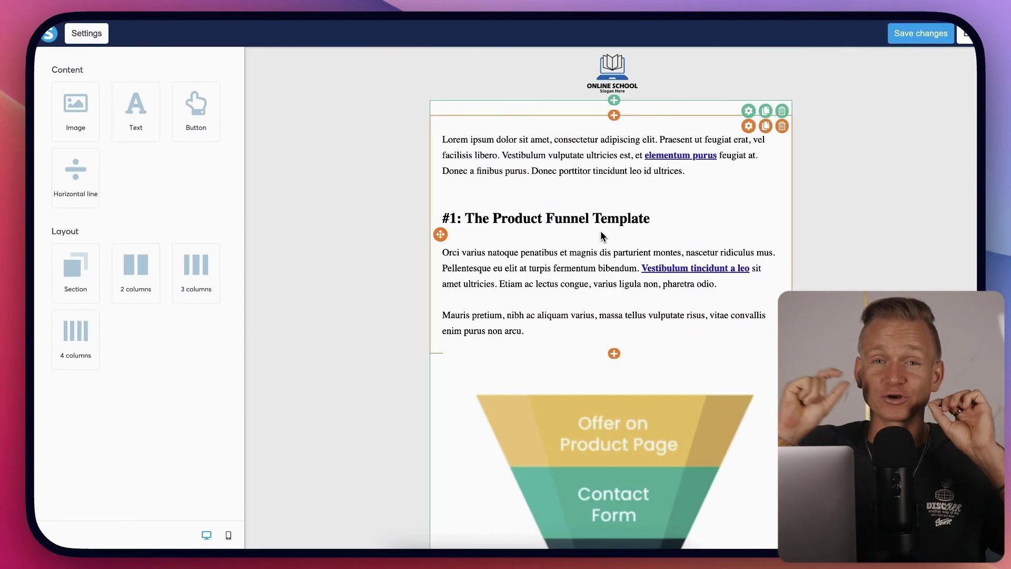